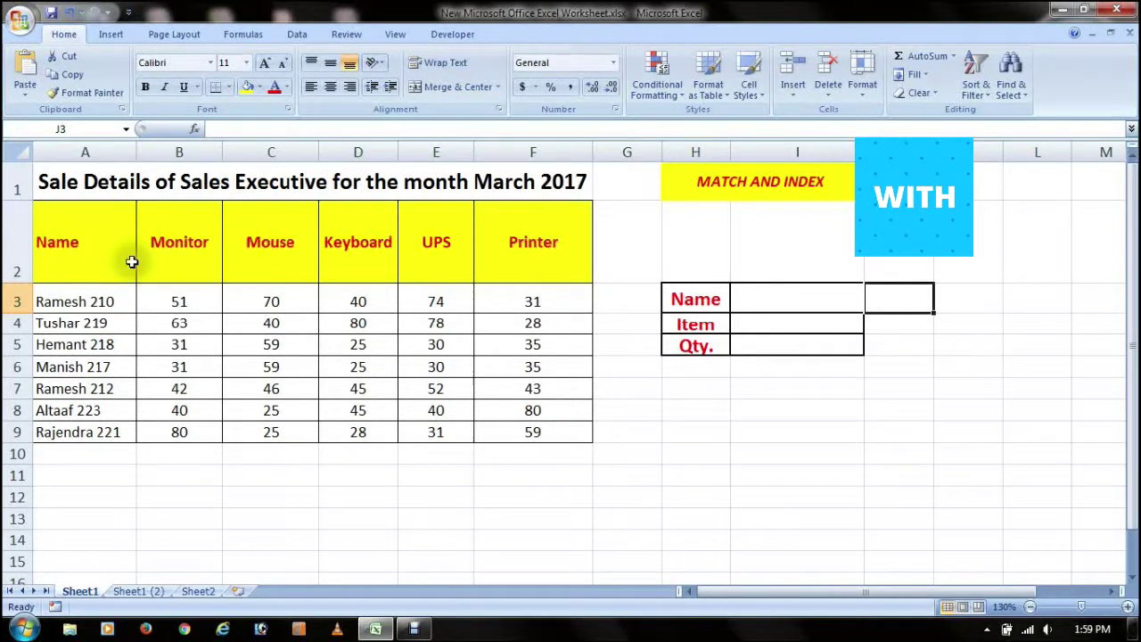
- Review the salesperson names, the Monitor-to-Printer headings, the sales figures and the lookup area
drag(125, 301, 113, 431)
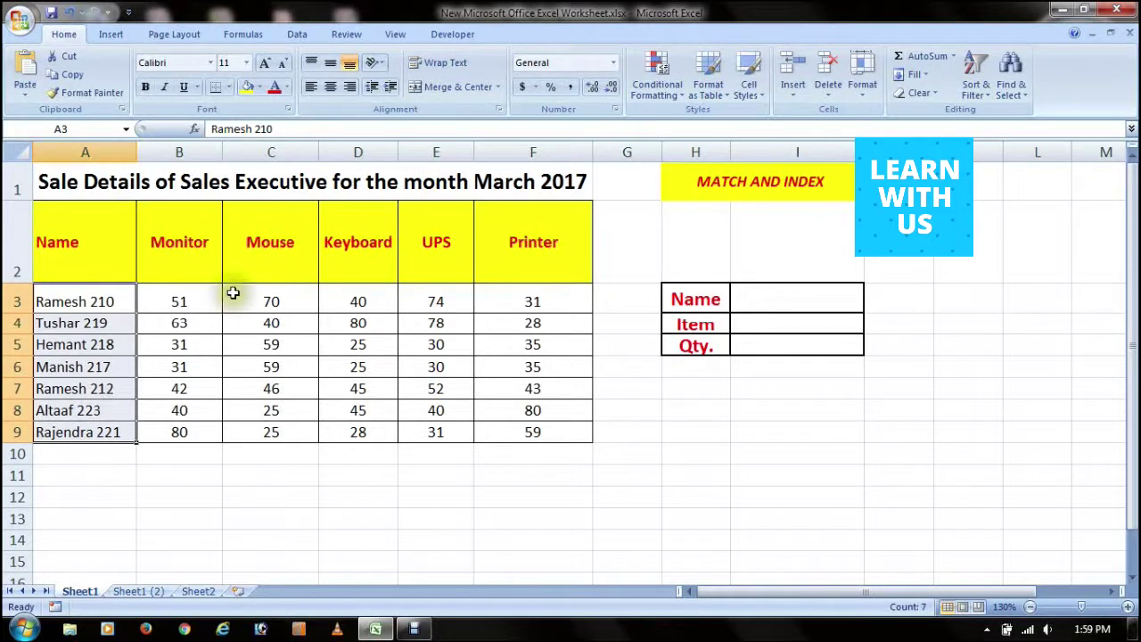
drag(183, 263, 499, 278)
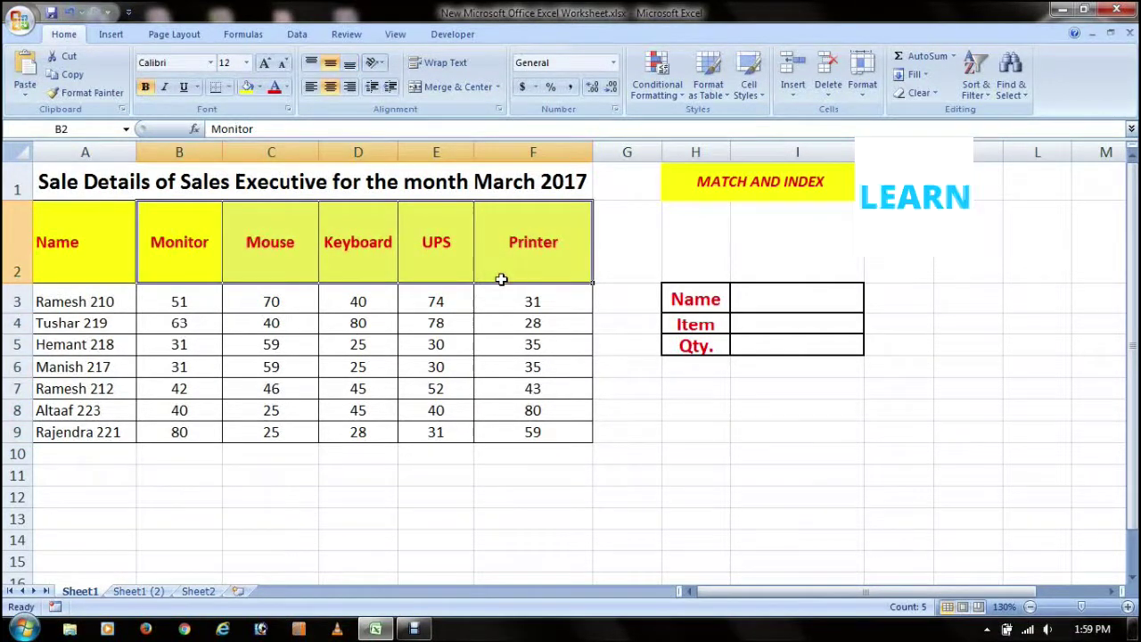
drag(187, 303, 518, 439)
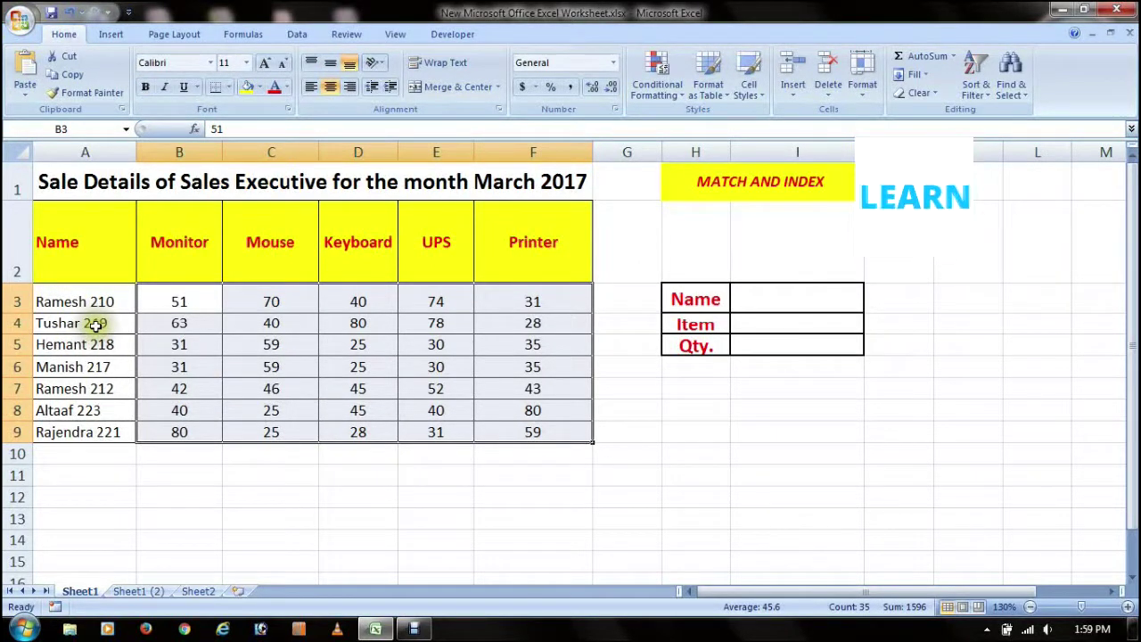
click(83, 302)
click(83, 323)
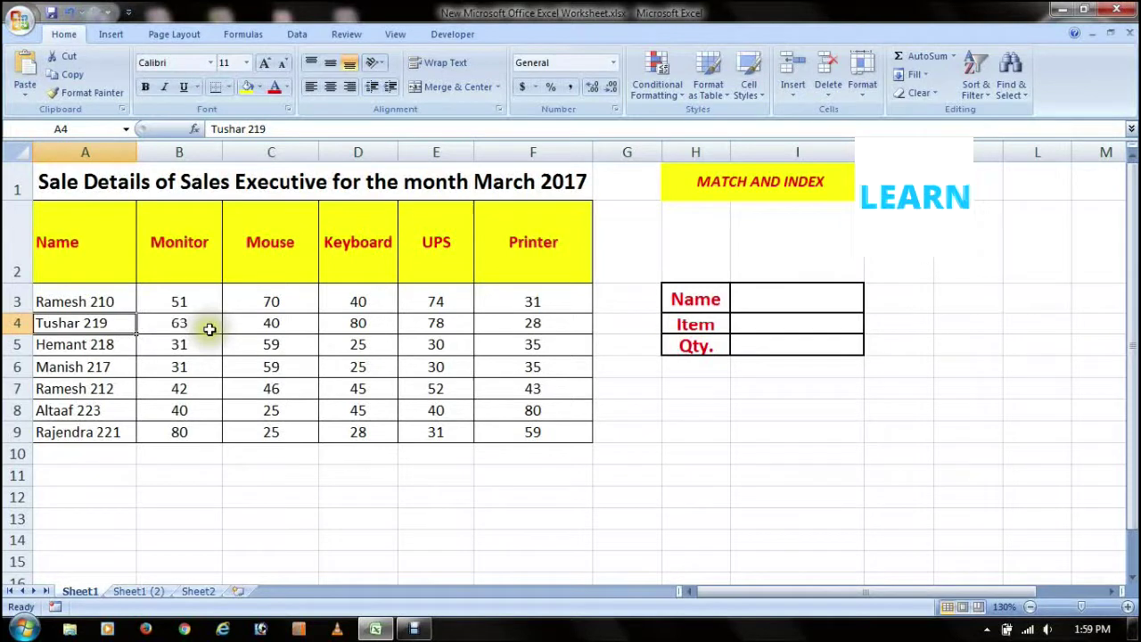
click(280, 327)
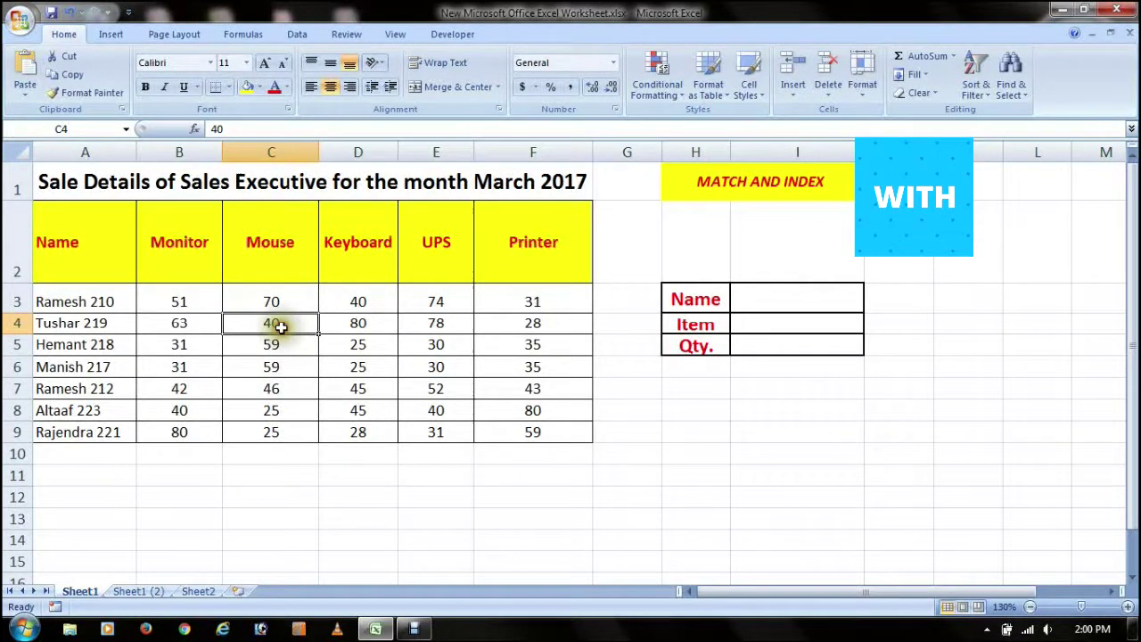
click(494, 330)
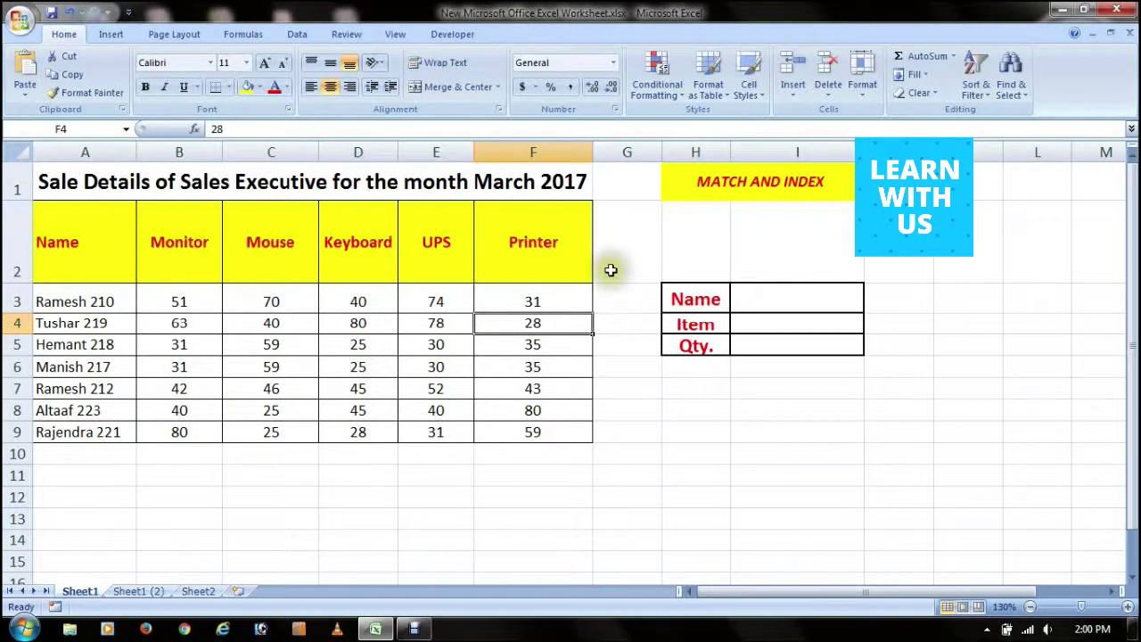
drag(611, 270, 903, 430)
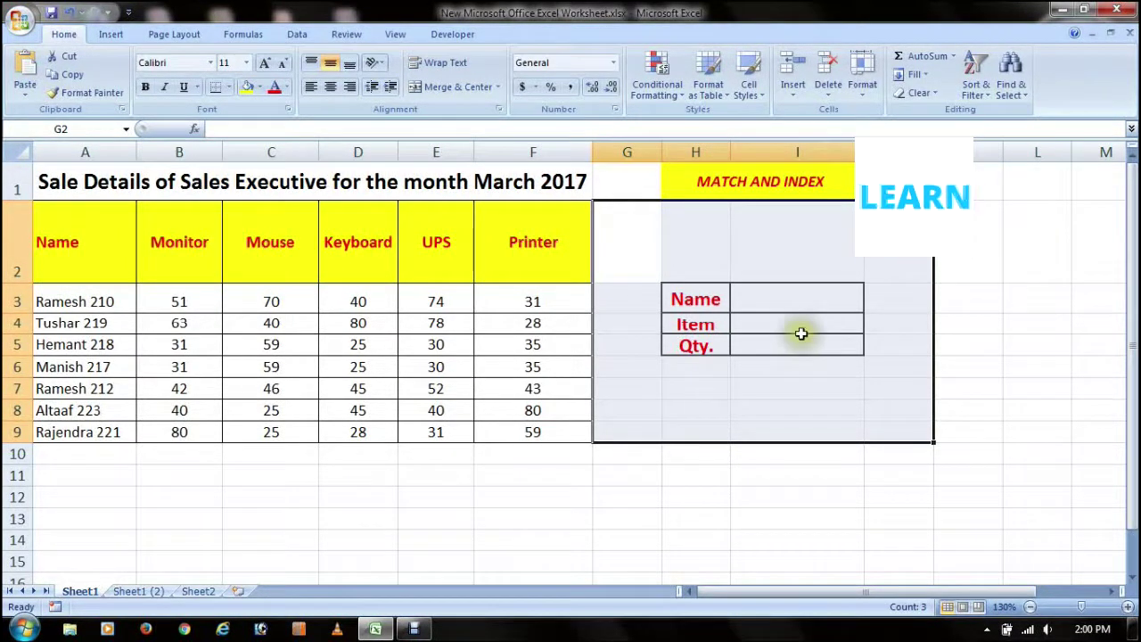
- Enter =MATCH(I3,A3:A9,0) in J3 to locate the chosen Name among A3:A9
click(903, 308)
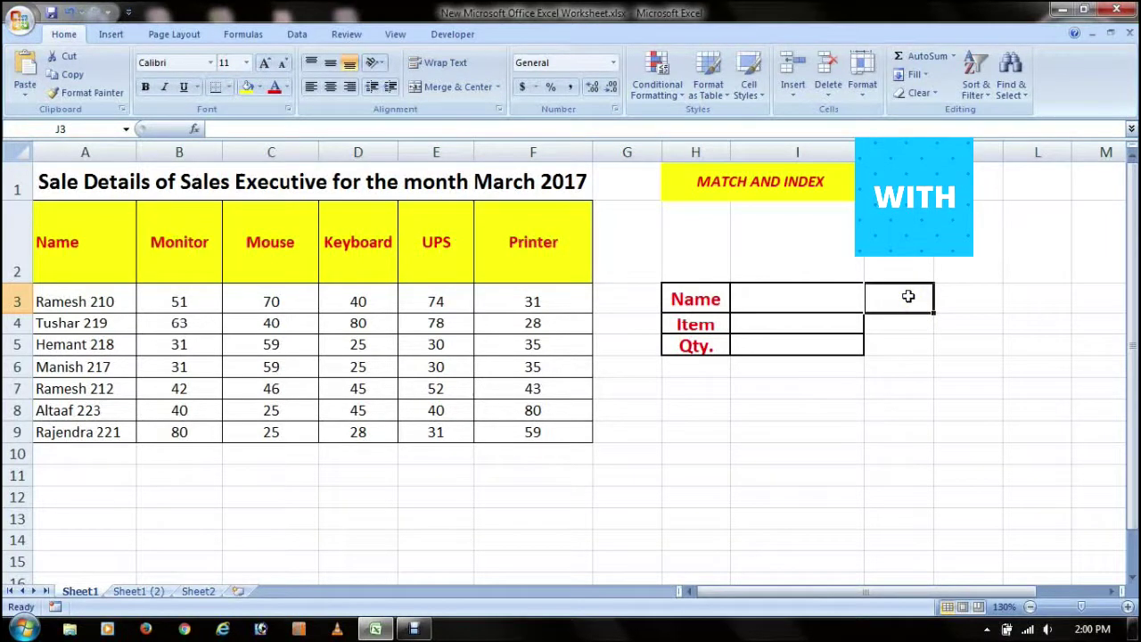
text(=match)
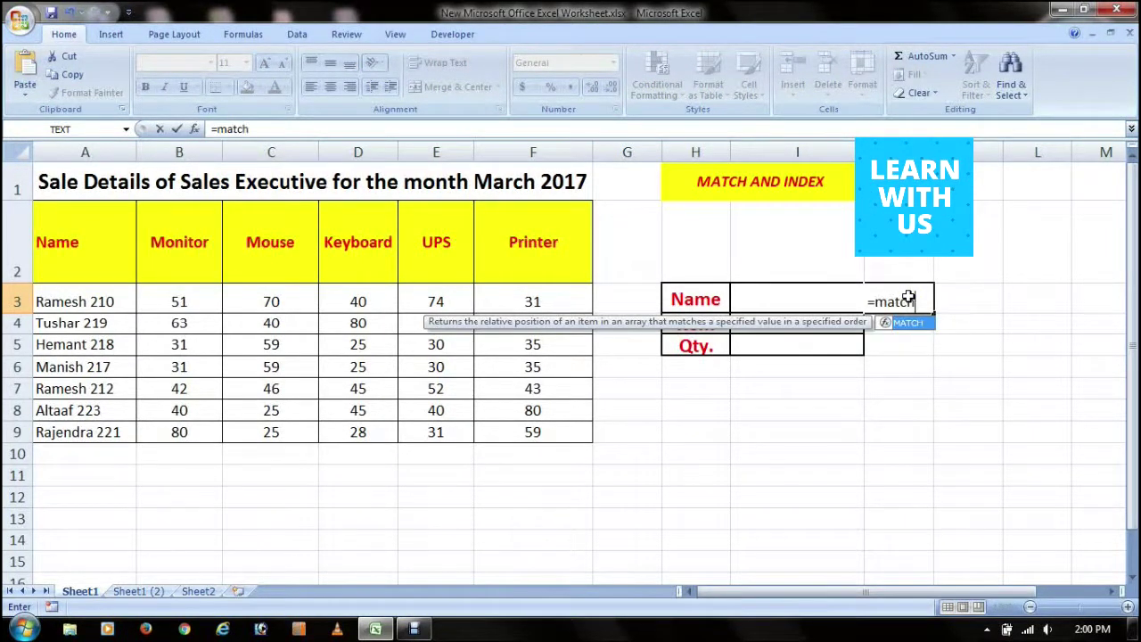
key(Tab)
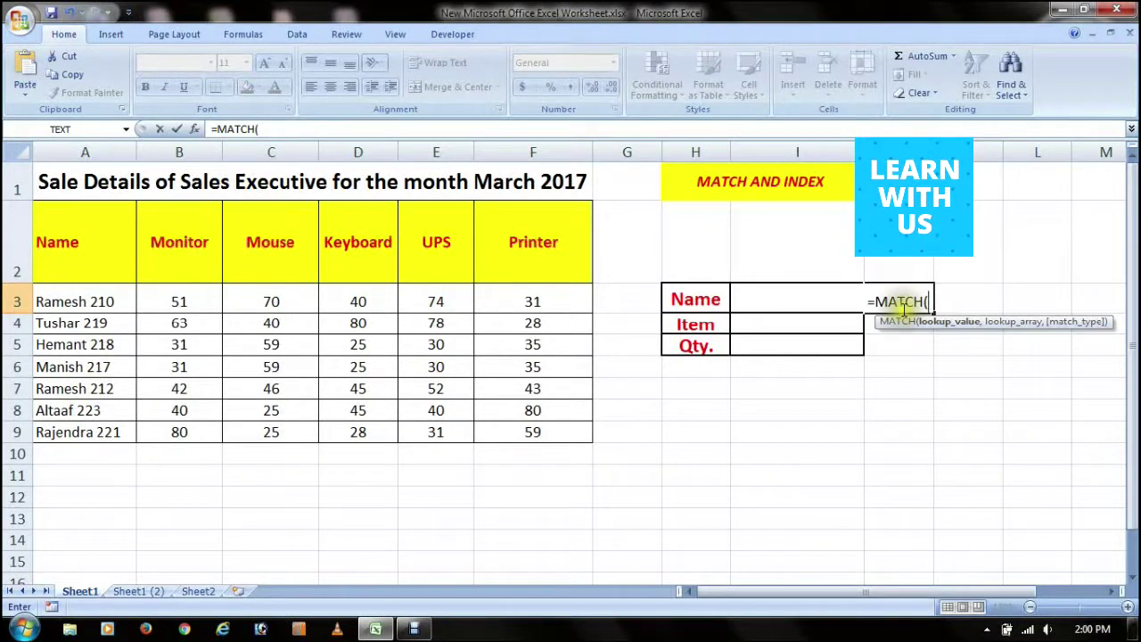
click(796, 292)
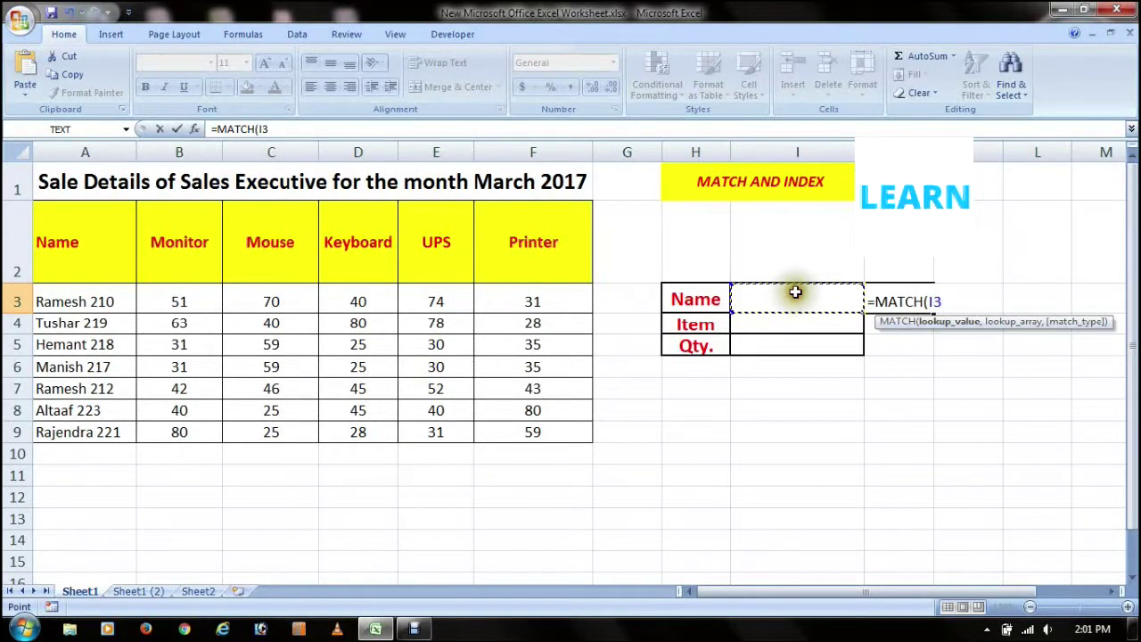
text(,)
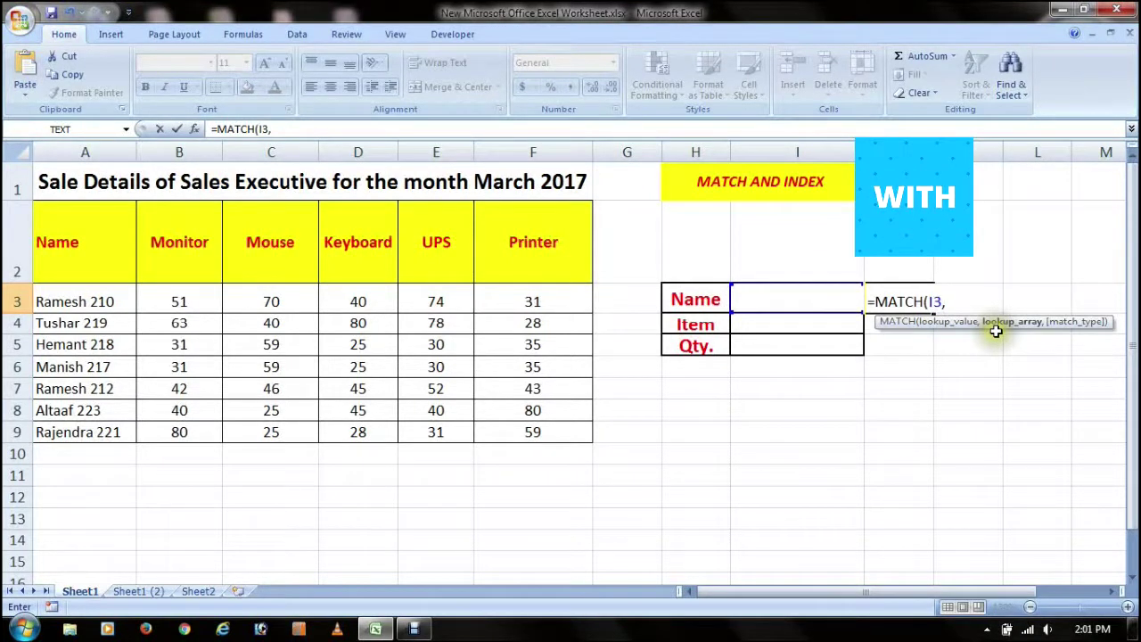
drag(75, 301, 75, 431)
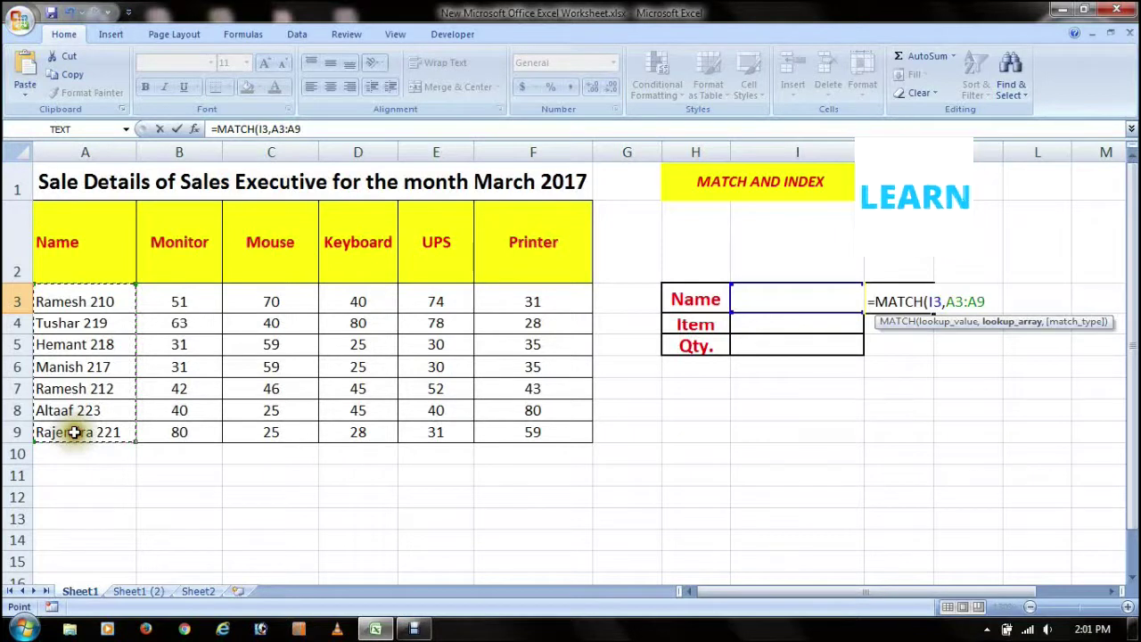
text(,)
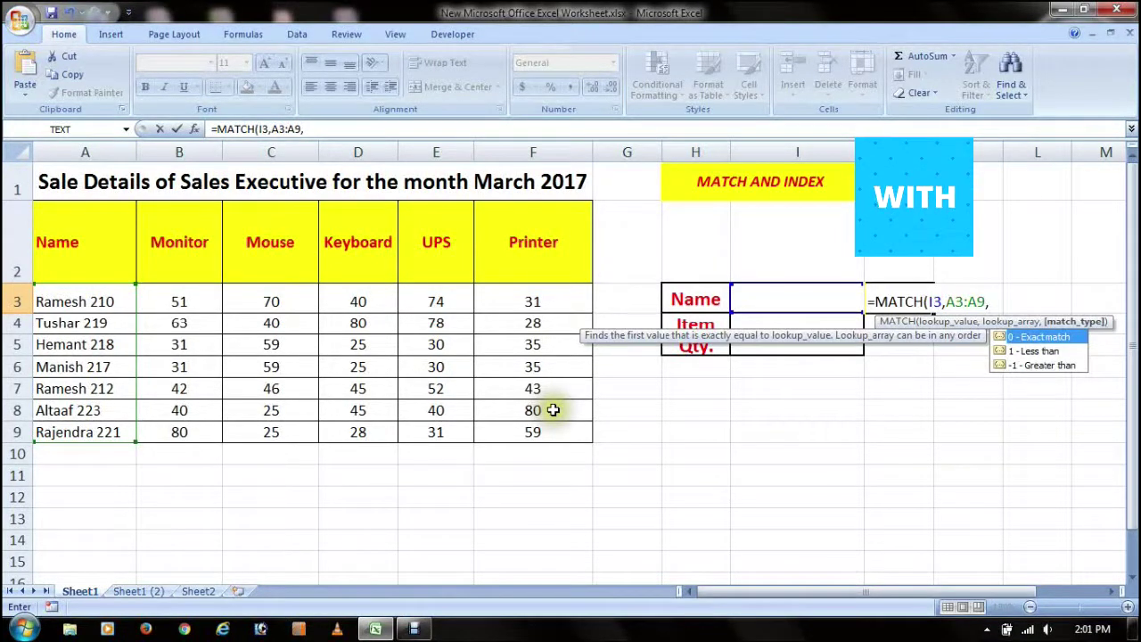
text(0)
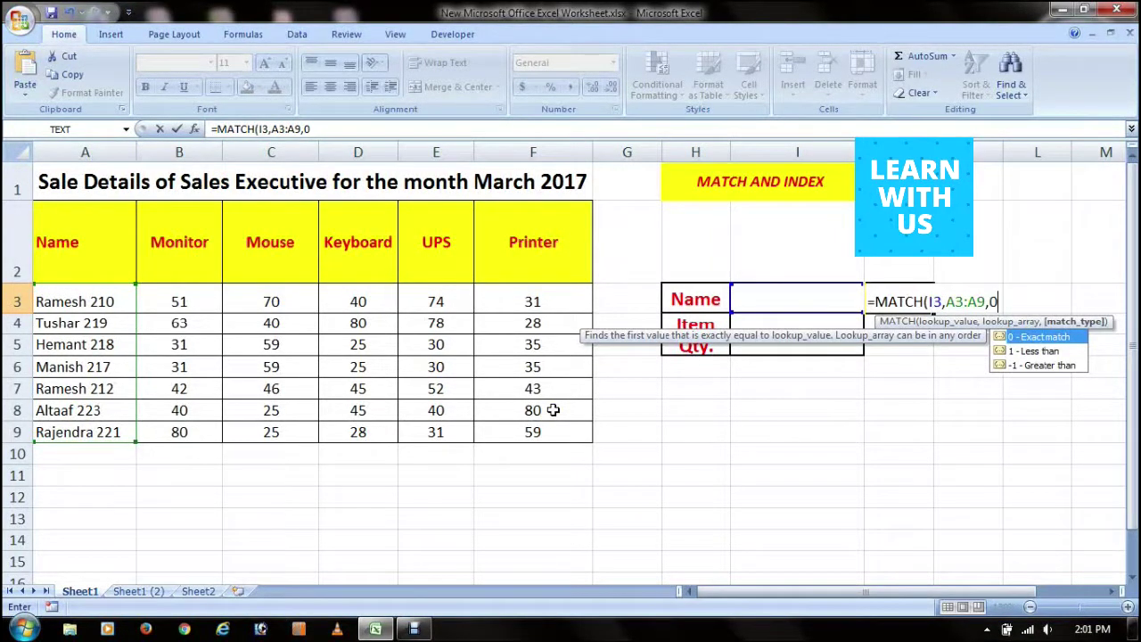
text())
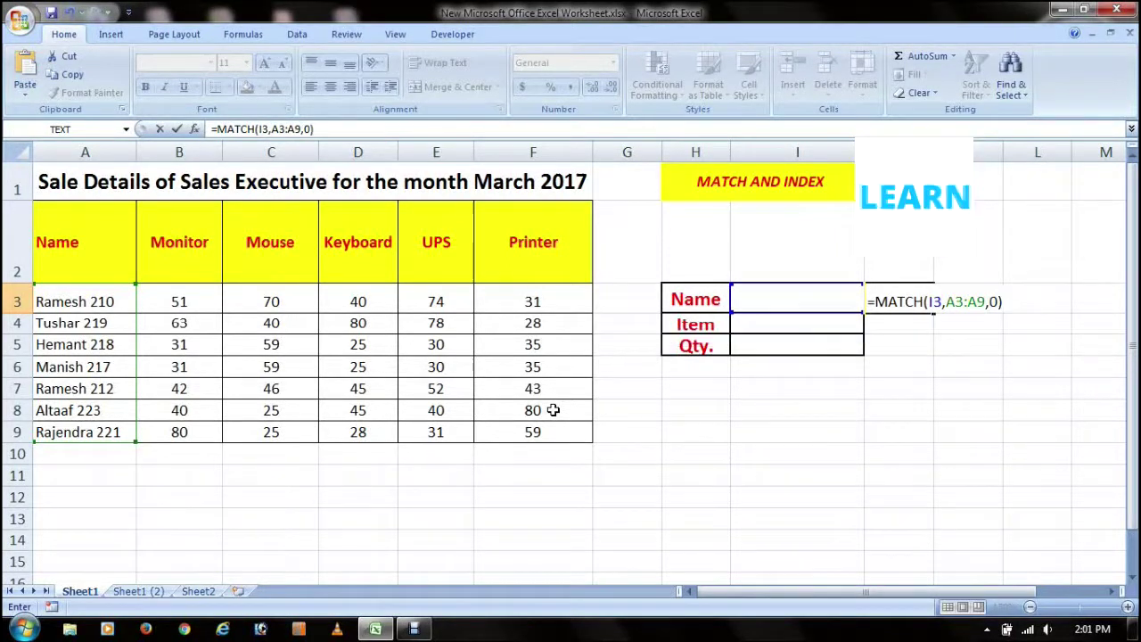
key(Return)
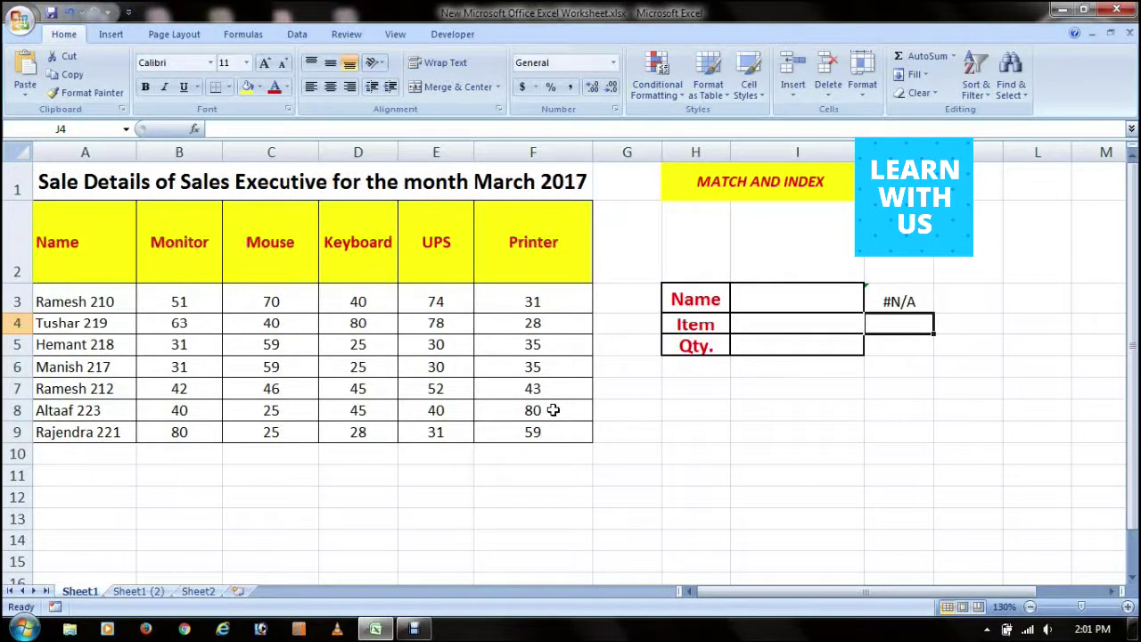
- Pick the first salesperson from I3's dropdown, then switch it to the fifth-listed name
click(772, 293)
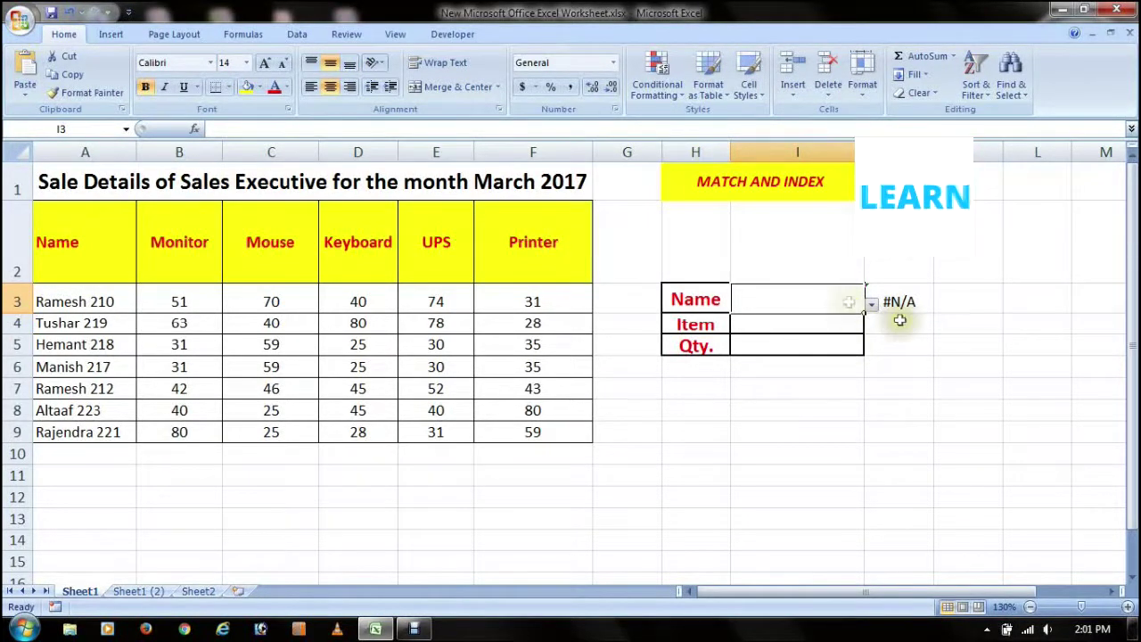
click(872, 305)
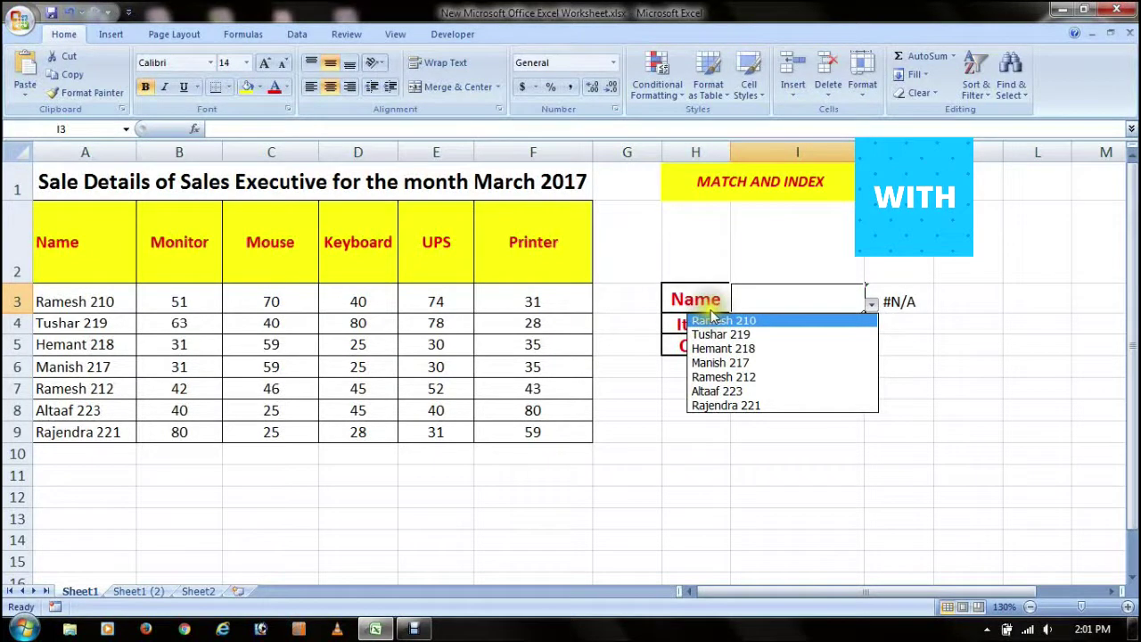
click(737, 320)
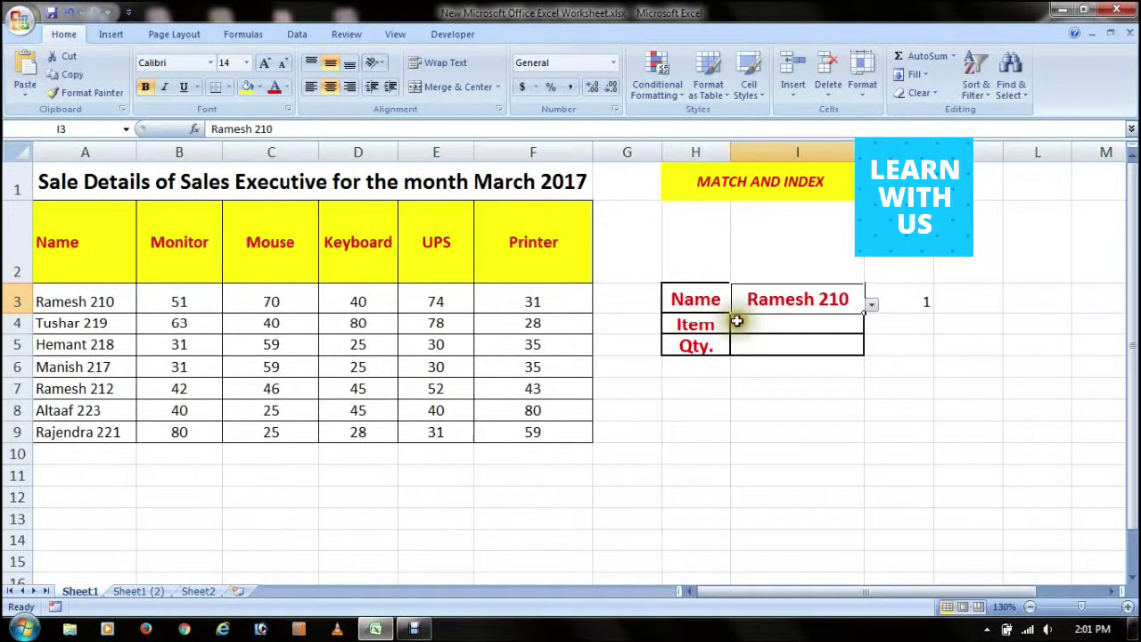
click(911, 303)
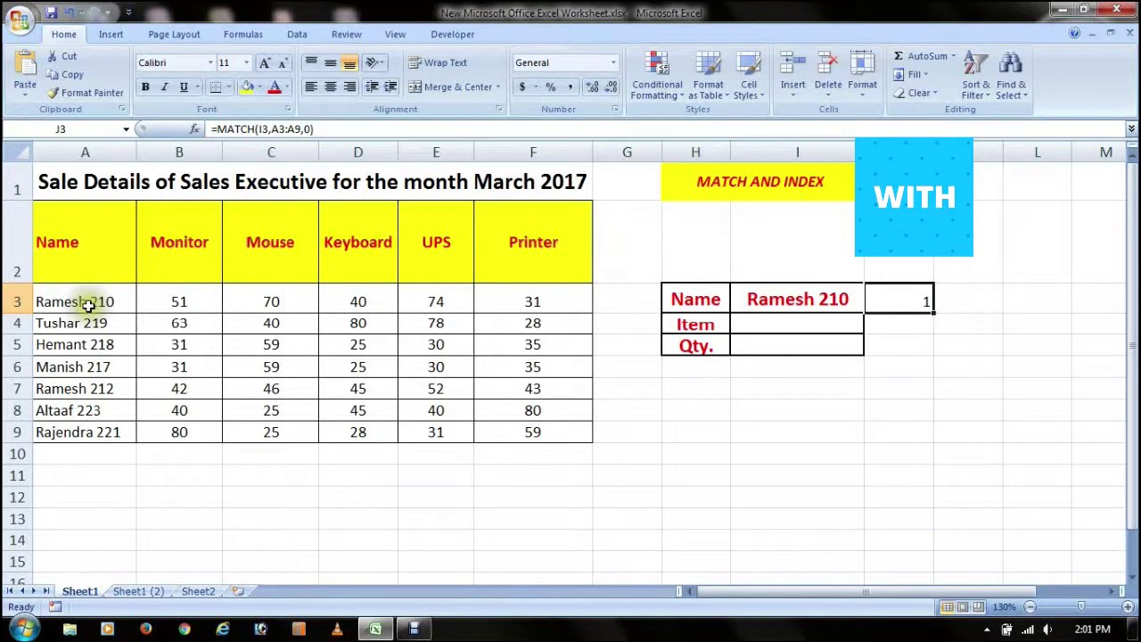
click(836, 304)
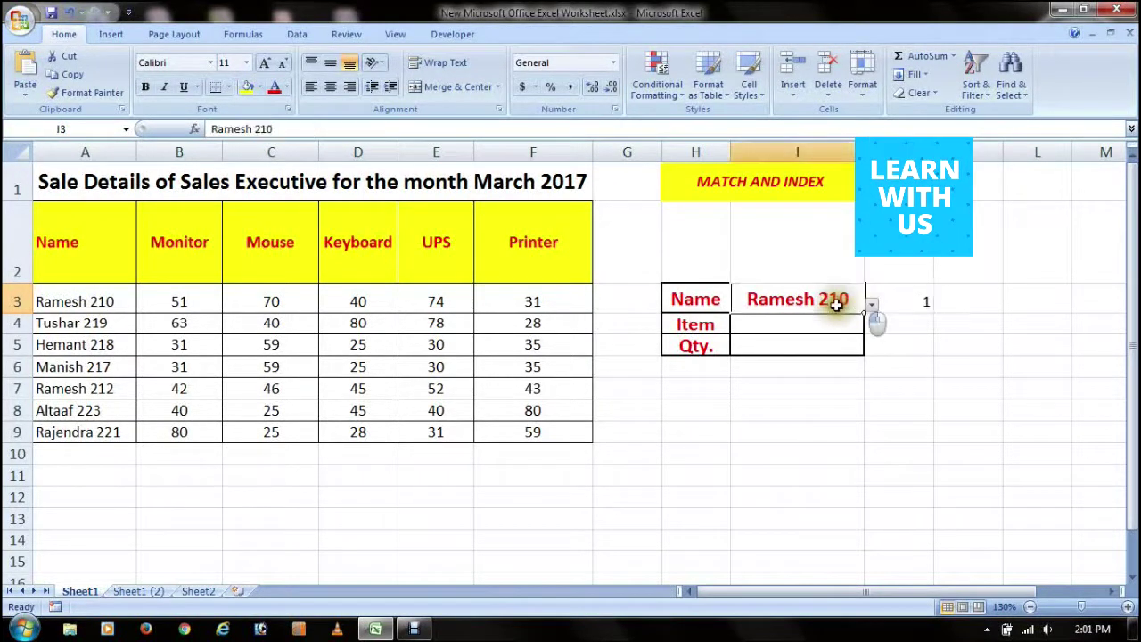
click(871, 305)
click(749, 379)
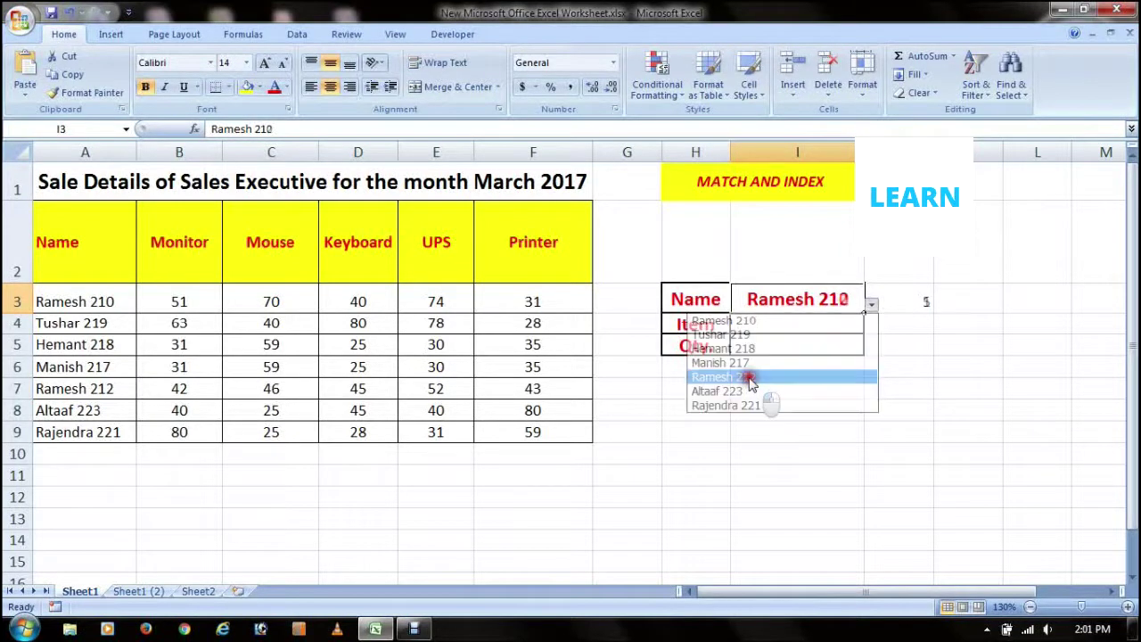
- Count down the names in column A to confirm the chosen one is at position 5
click(100, 390)
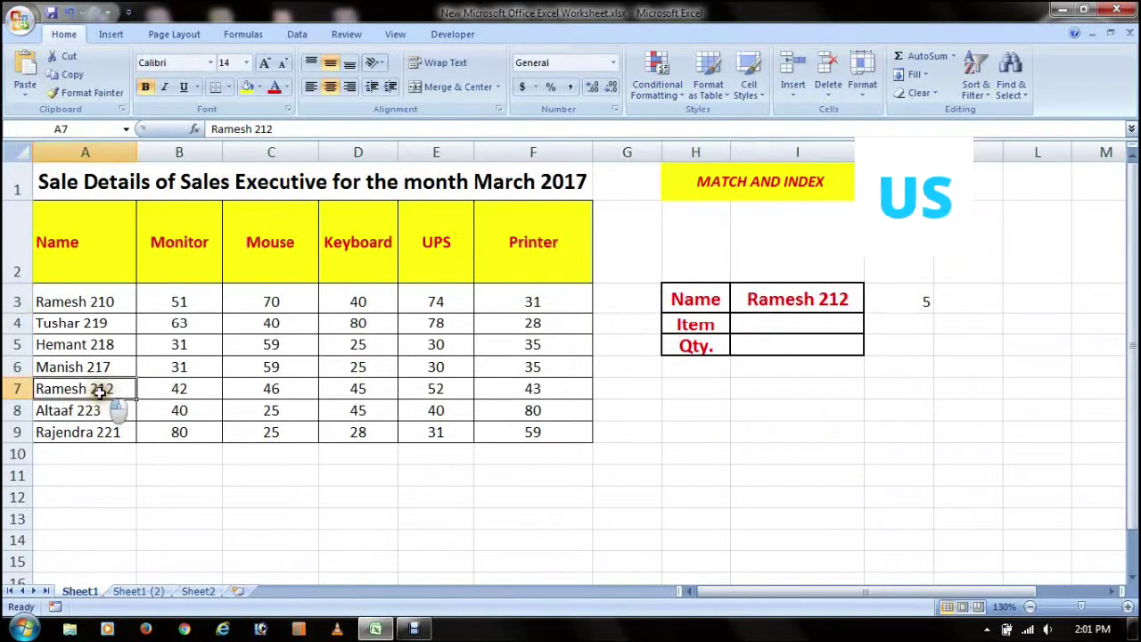
click(93, 305)
click(94, 325)
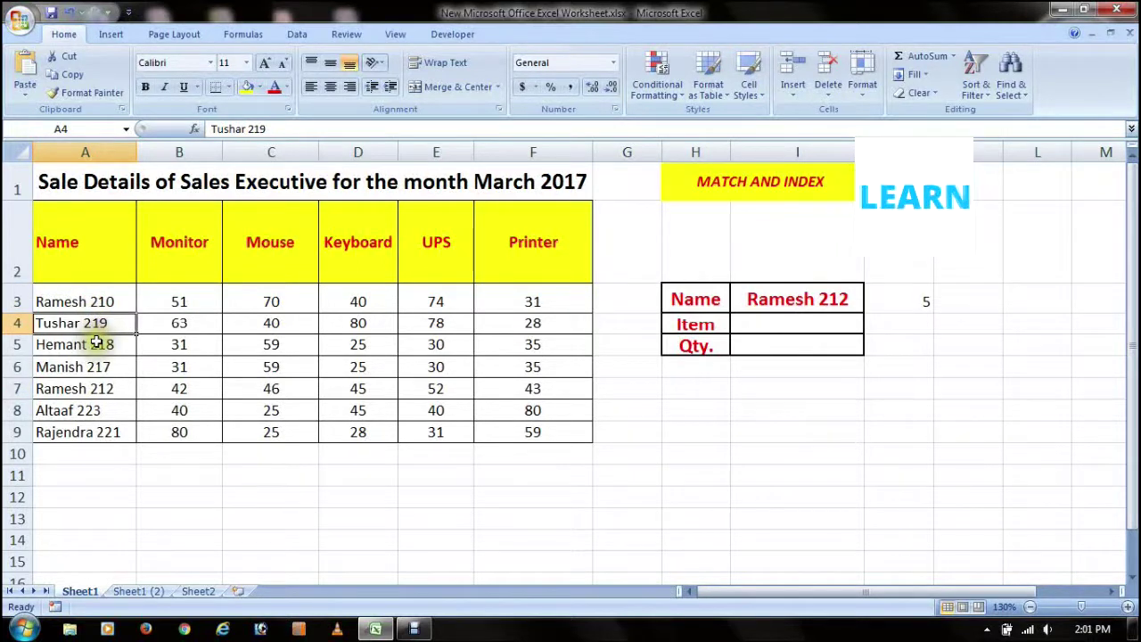
click(95, 345)
click(94, 367)
click(95, 393)
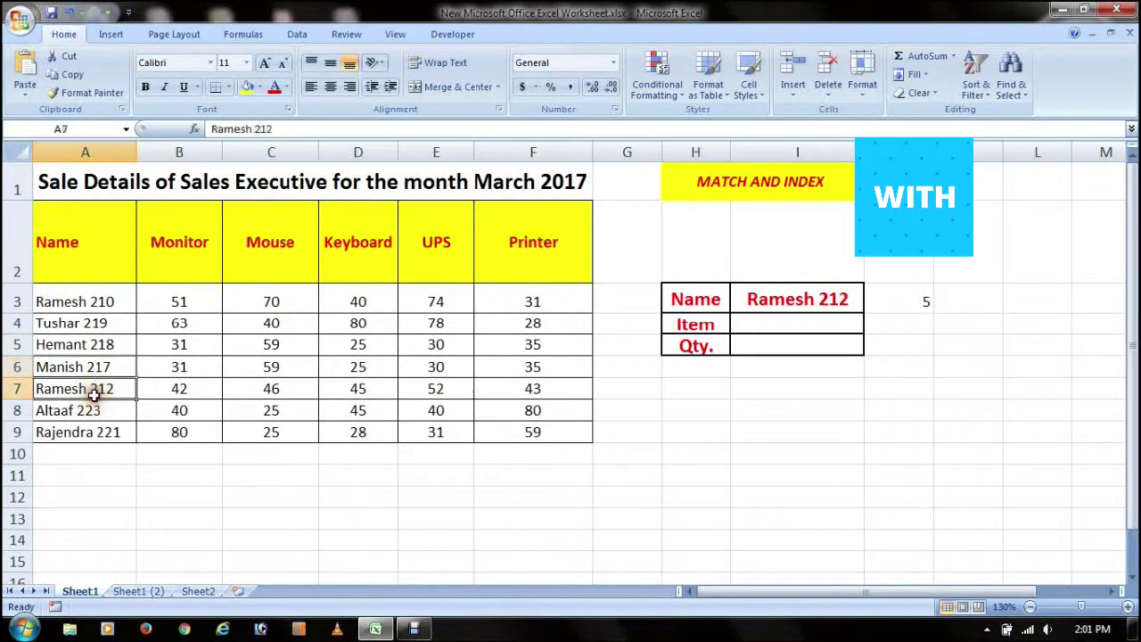
click(868, 325)
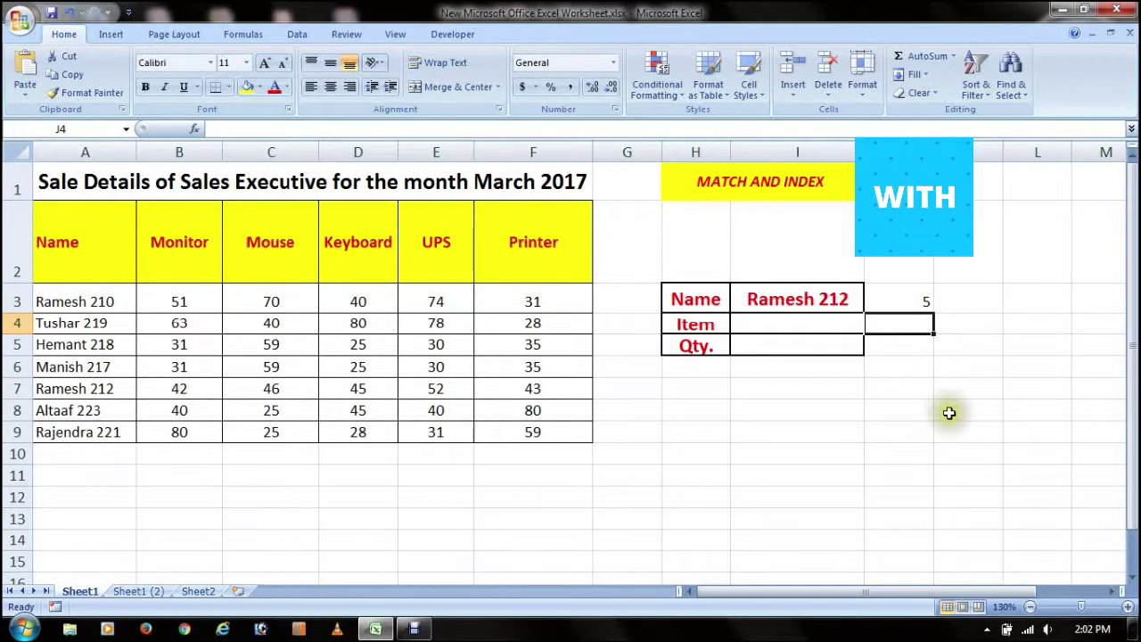
- Enter =MATCH(I4,B2:F2,0) in J4 to locate the Item among the product headers
text(=matc)
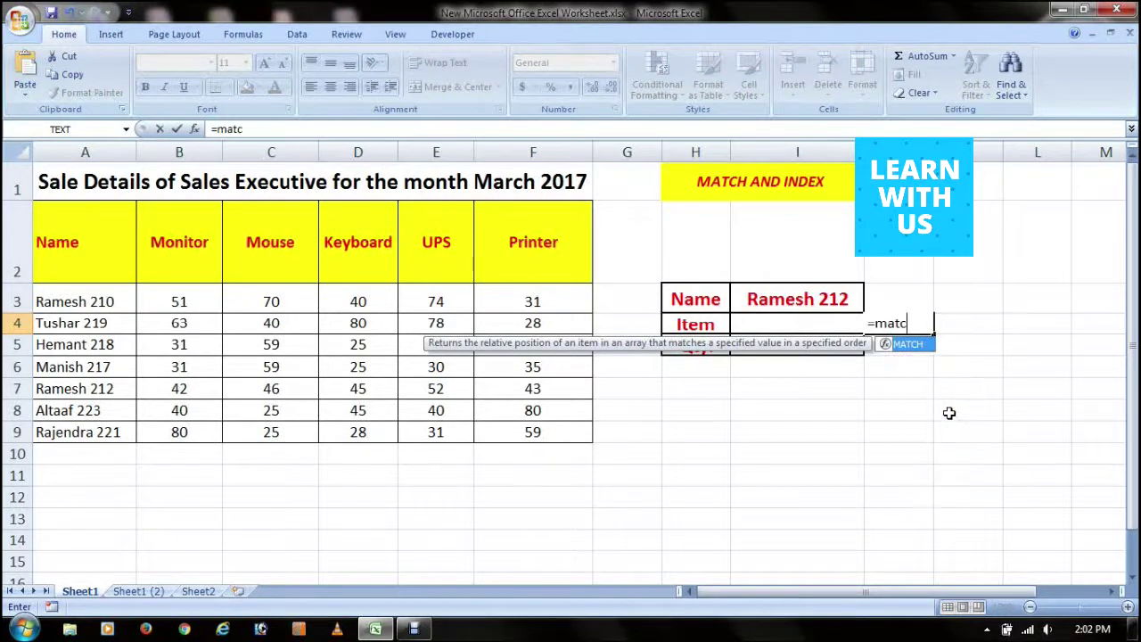
key(Tab)
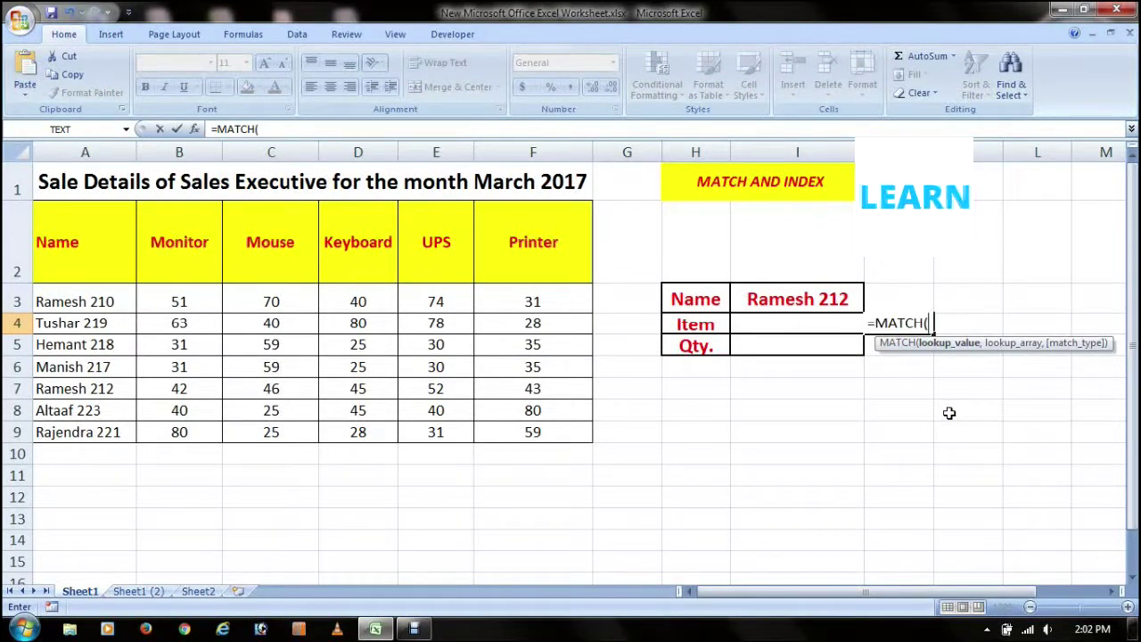
click(814, 328)
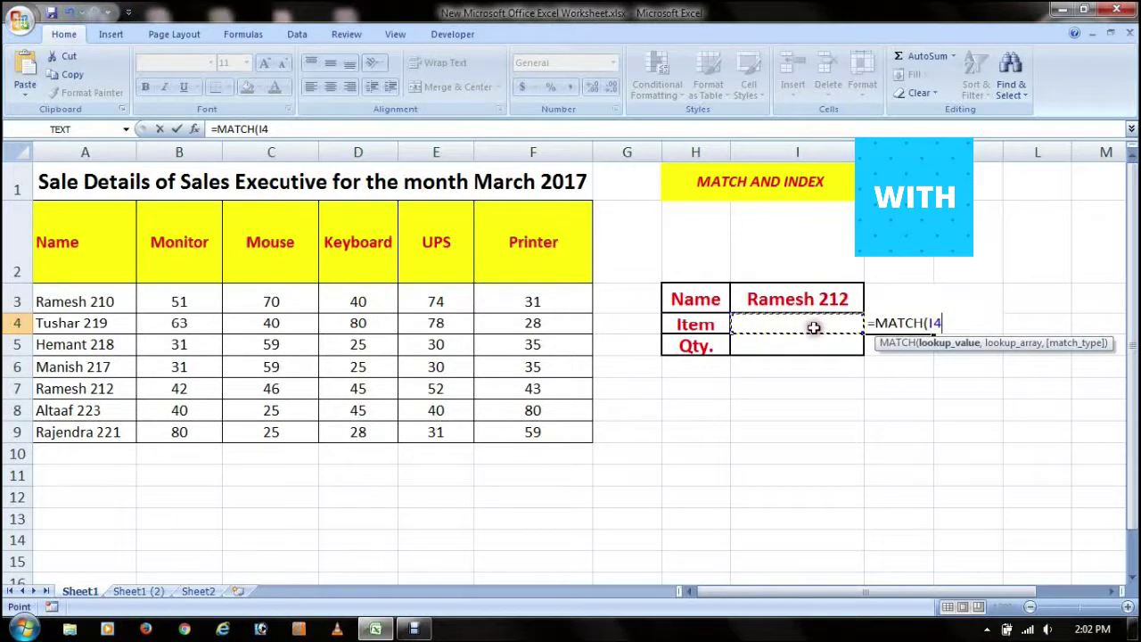
text(,)
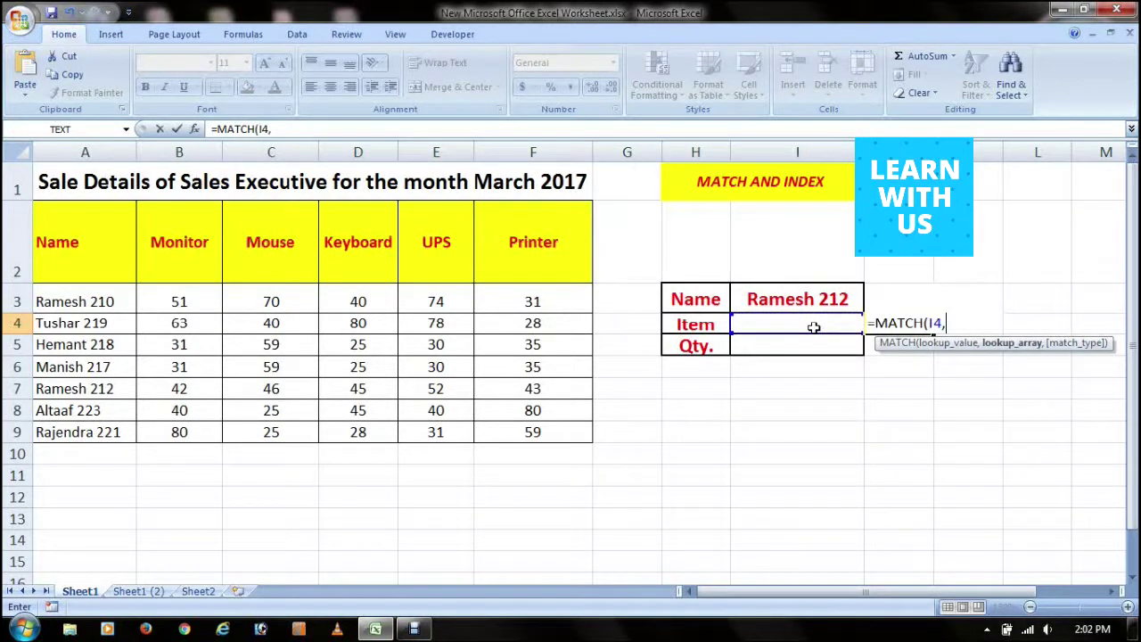
drag(182, 248, 515, 279)
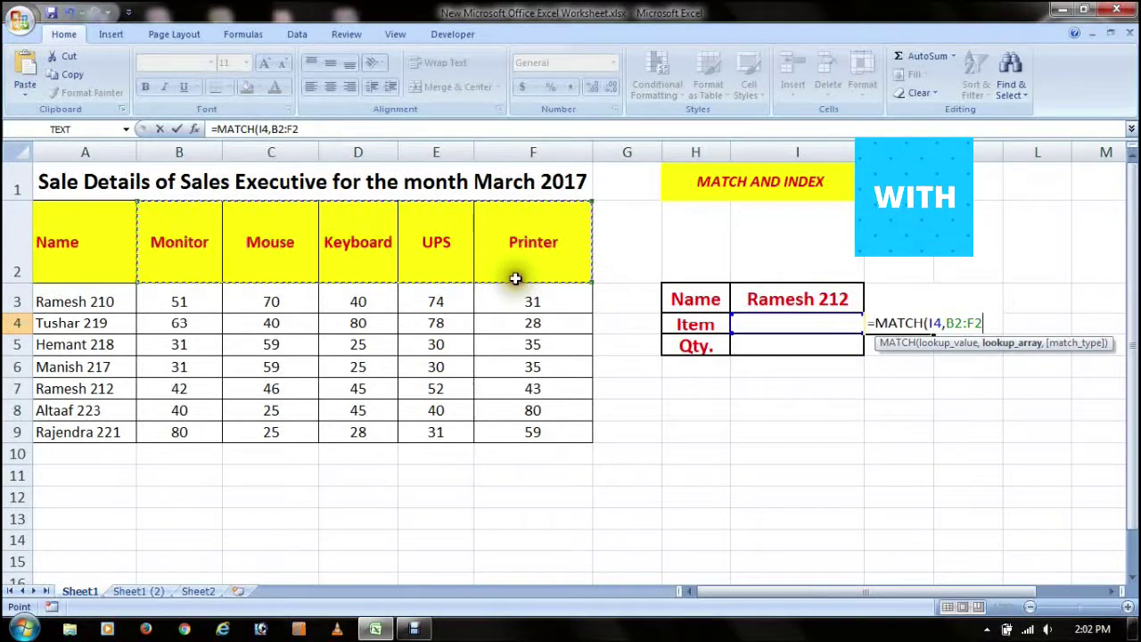
text(,)
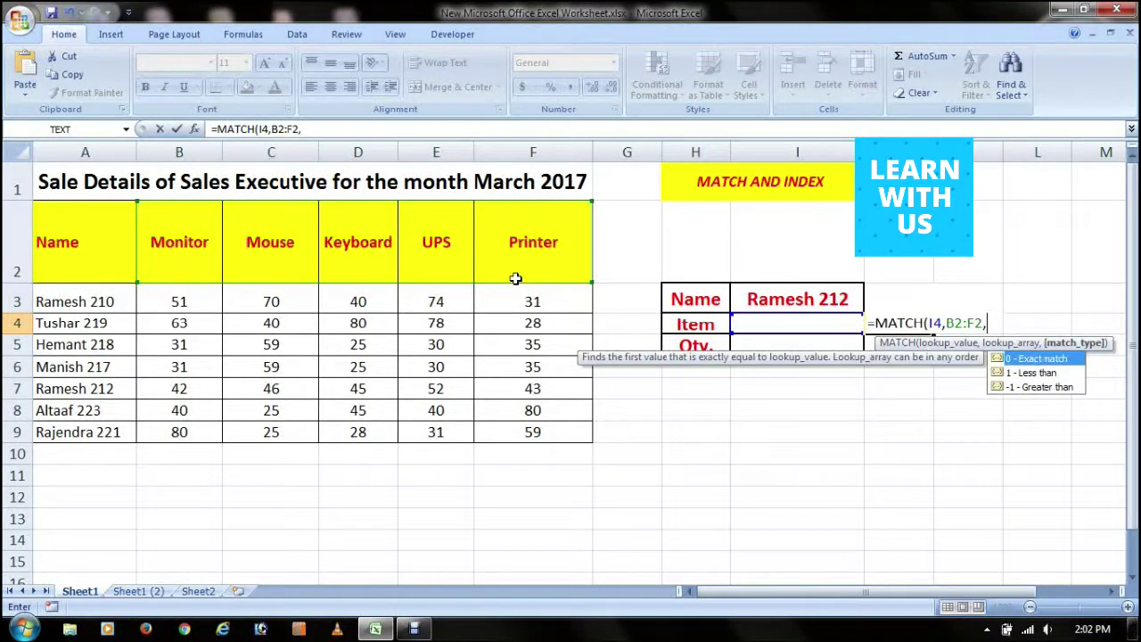
text(0))
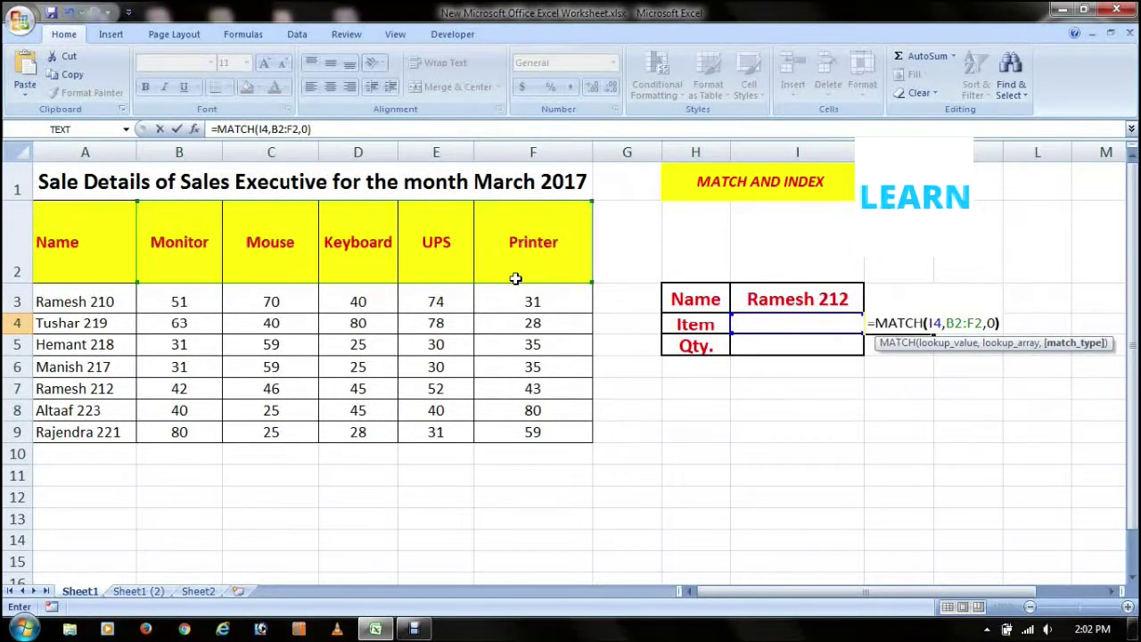
key(Return)
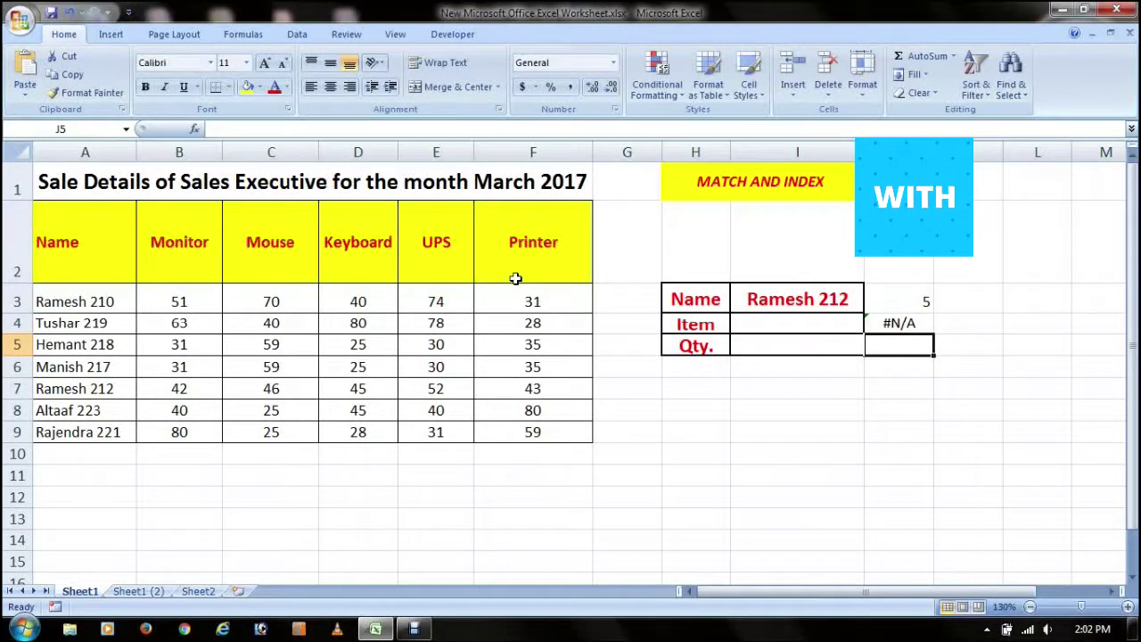
key(Up)
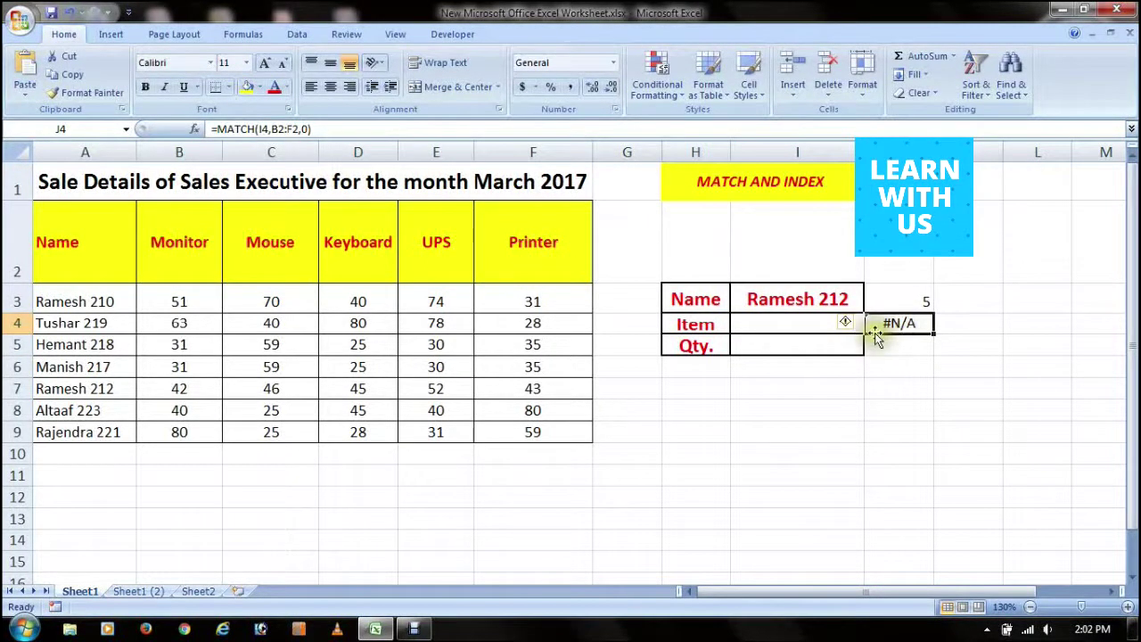
- Choose Keyboard as the Item in I4 and confirm it is the third header, D2
click(842, 328)
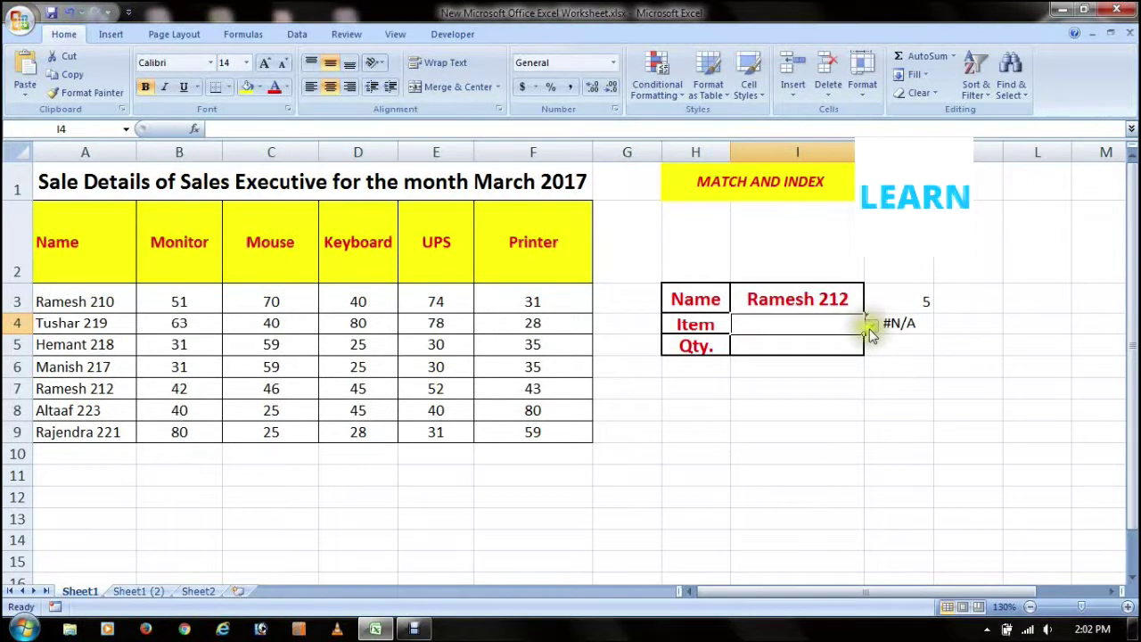
click(870, 328)
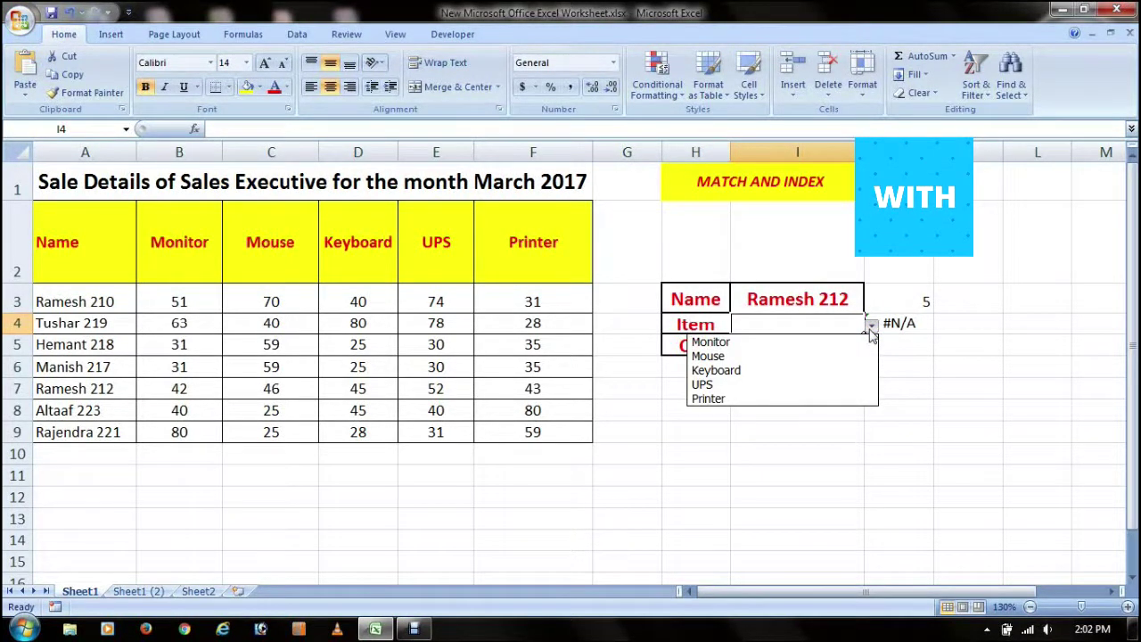
click(738, 371)
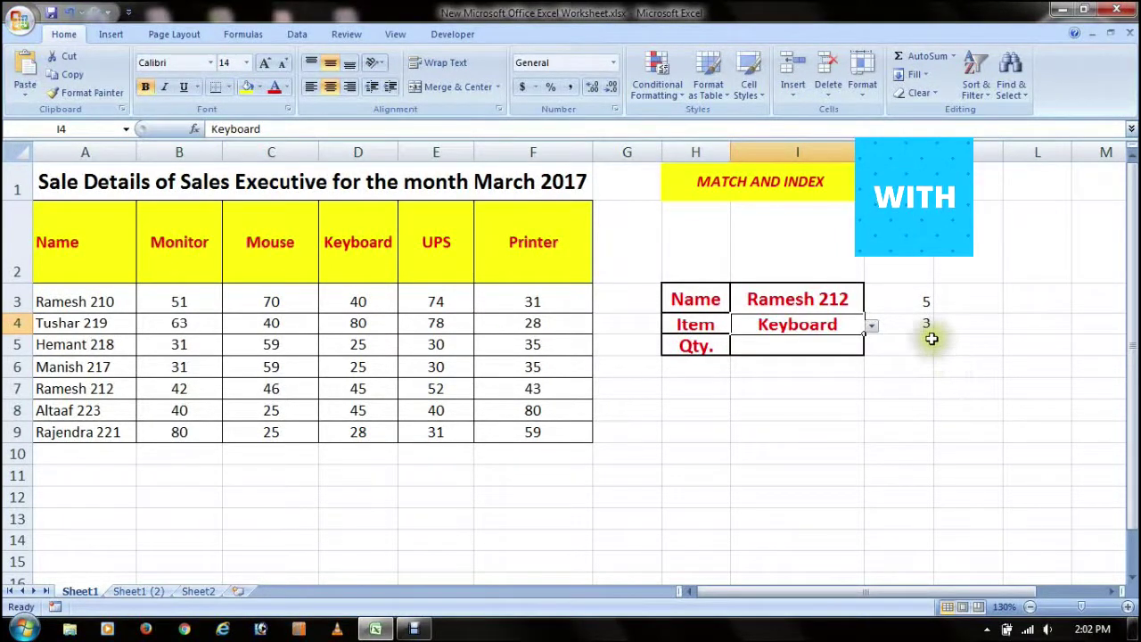
drag(176, 244, 496, 256)
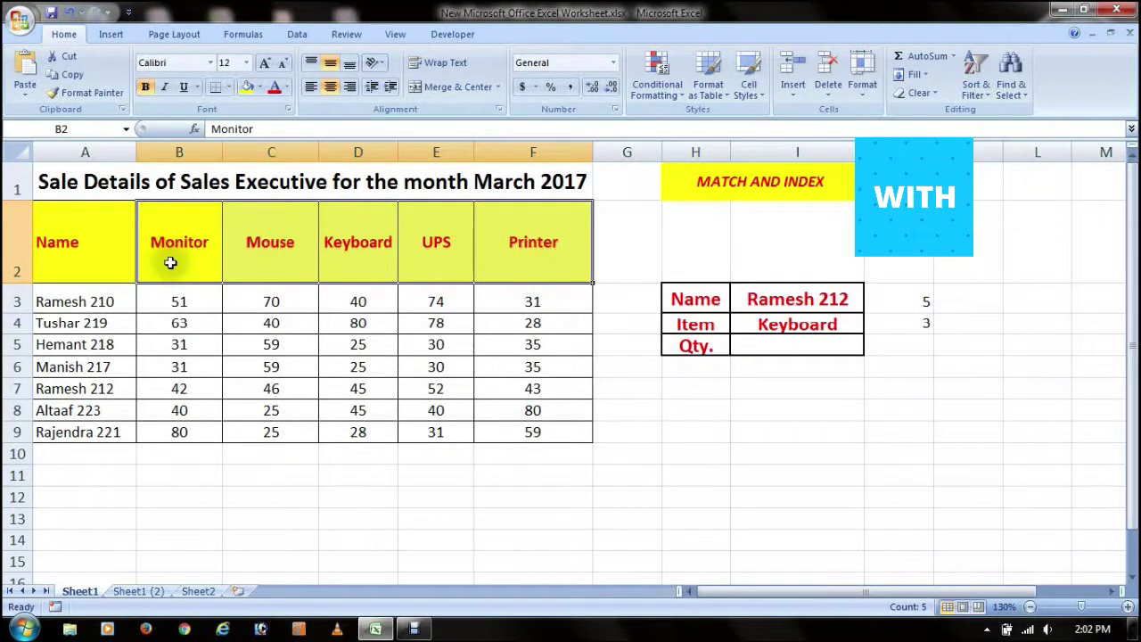
click(357, 255)
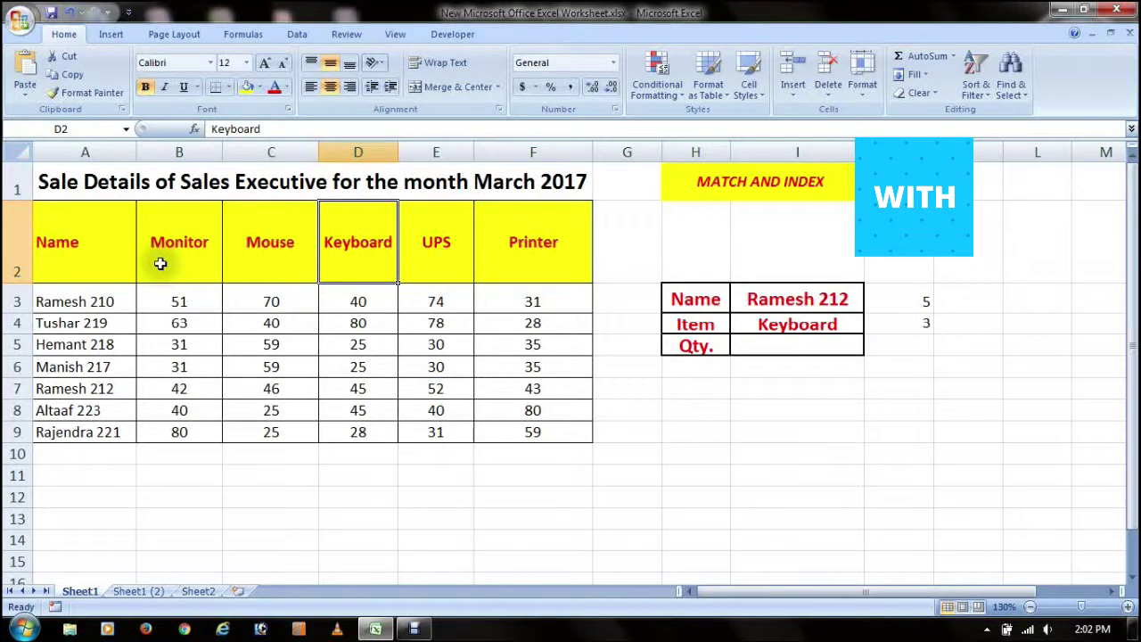
click(828, 347)
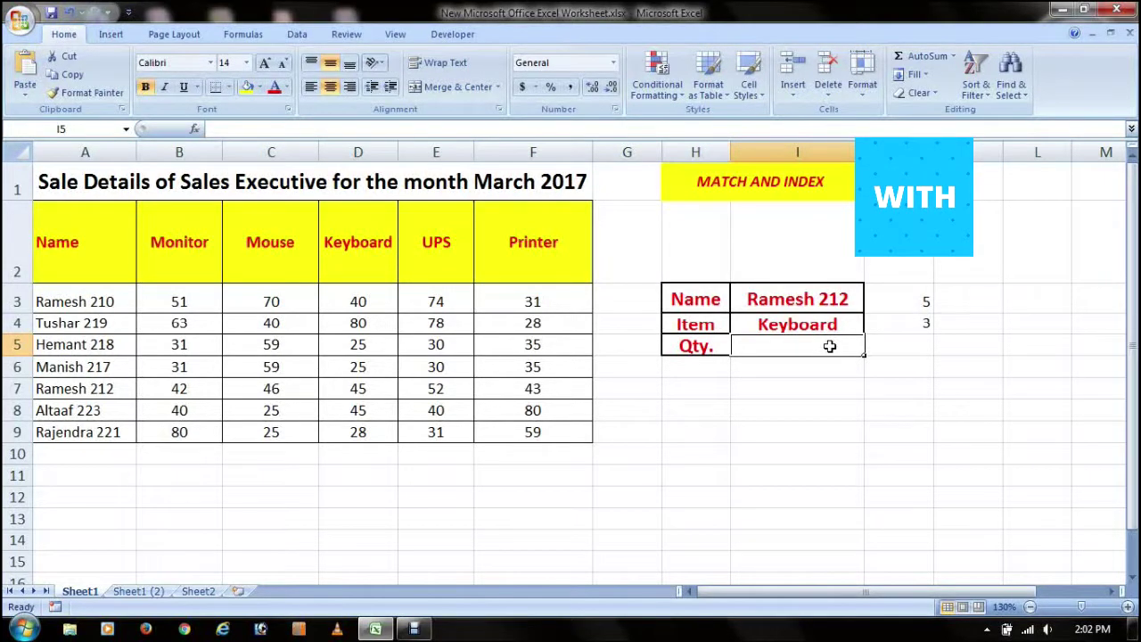
- Type =INDEX(B3:F9, in I5 so the sales figures form the INDEX array
text(=)
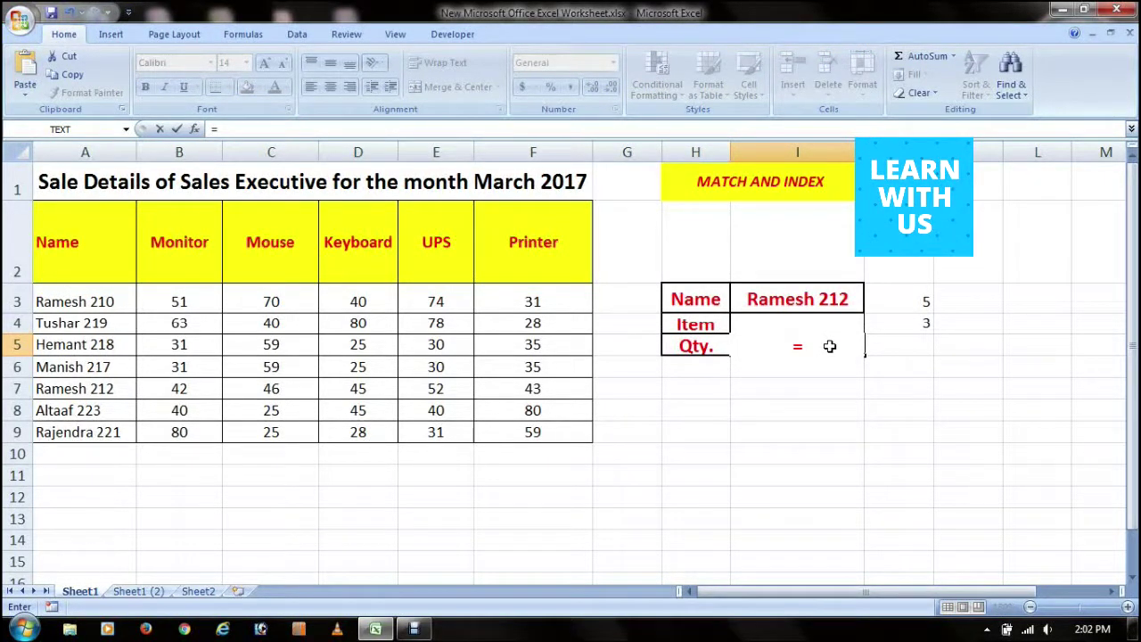
text(inde)
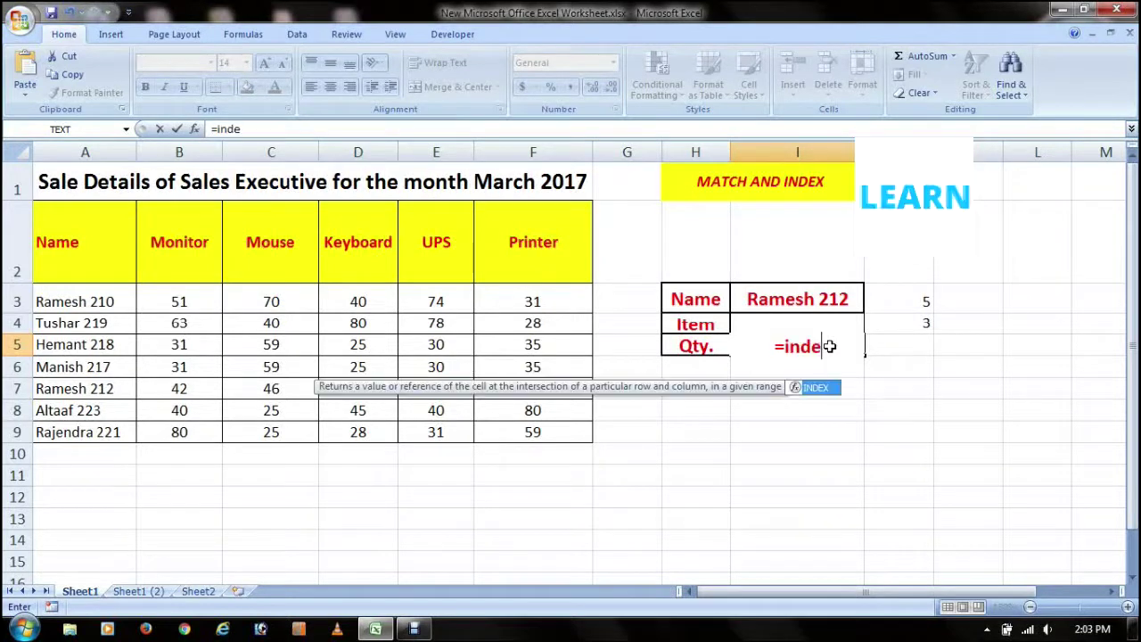
key(Tab)
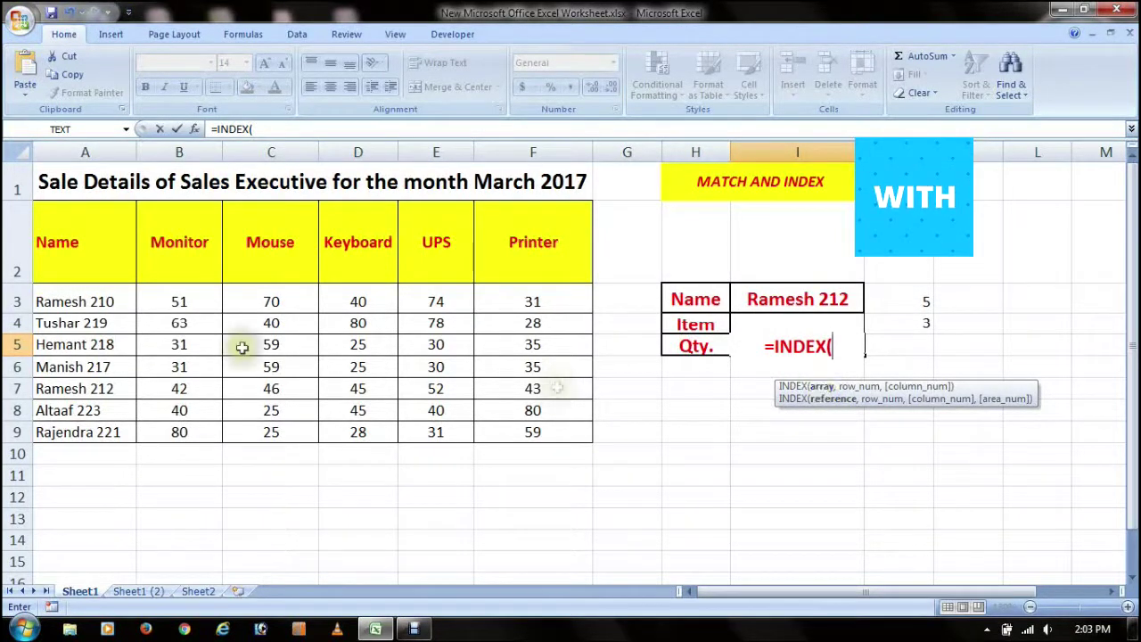
click(179, 303)
mouse_move(179, 303)
mouse_down()
mouse_move(357, 441)
mouse_move(534, 432)
mouse_up()
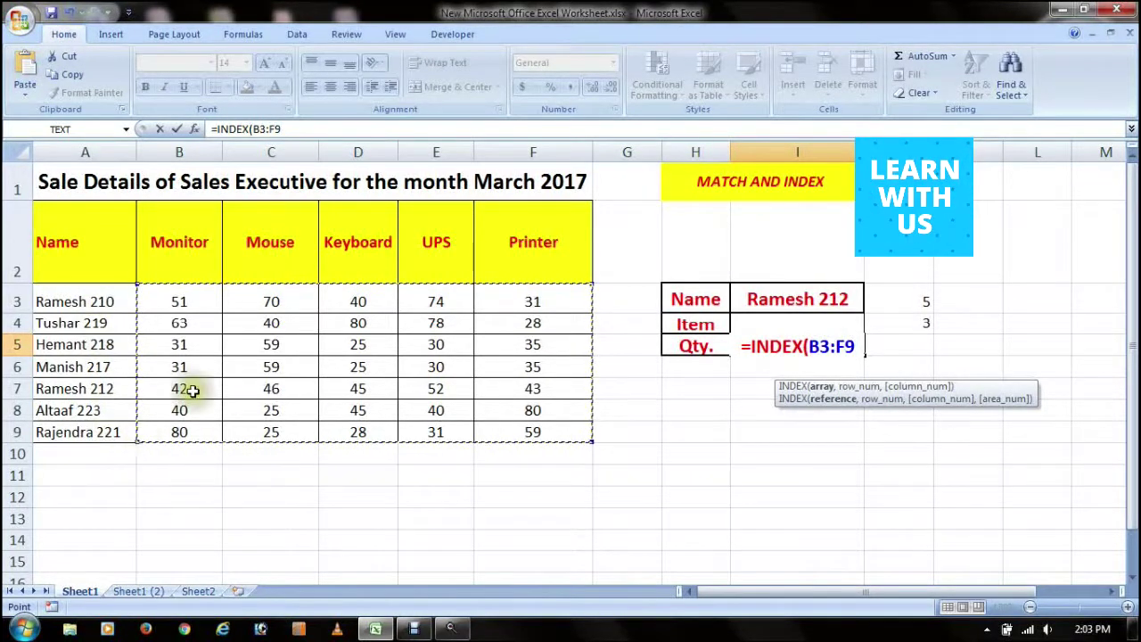
click(167, 304)
mouse_move(167, 303)
mouse_down()
mouse_move(529, 447)
mouse_move(533, 431)
mouse_up()
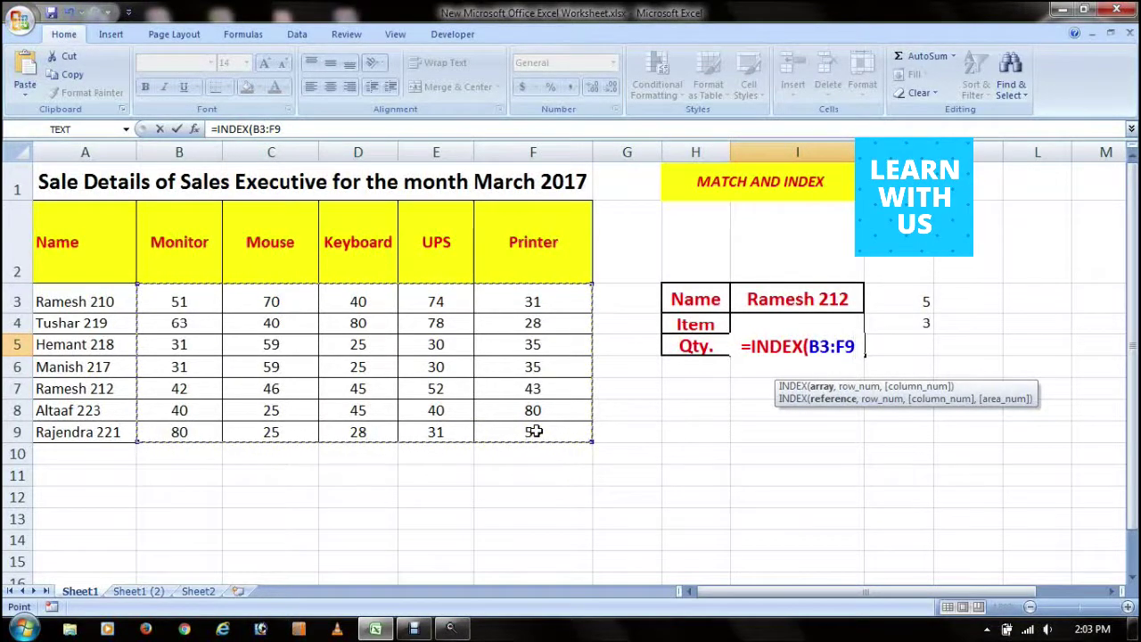
text(,)
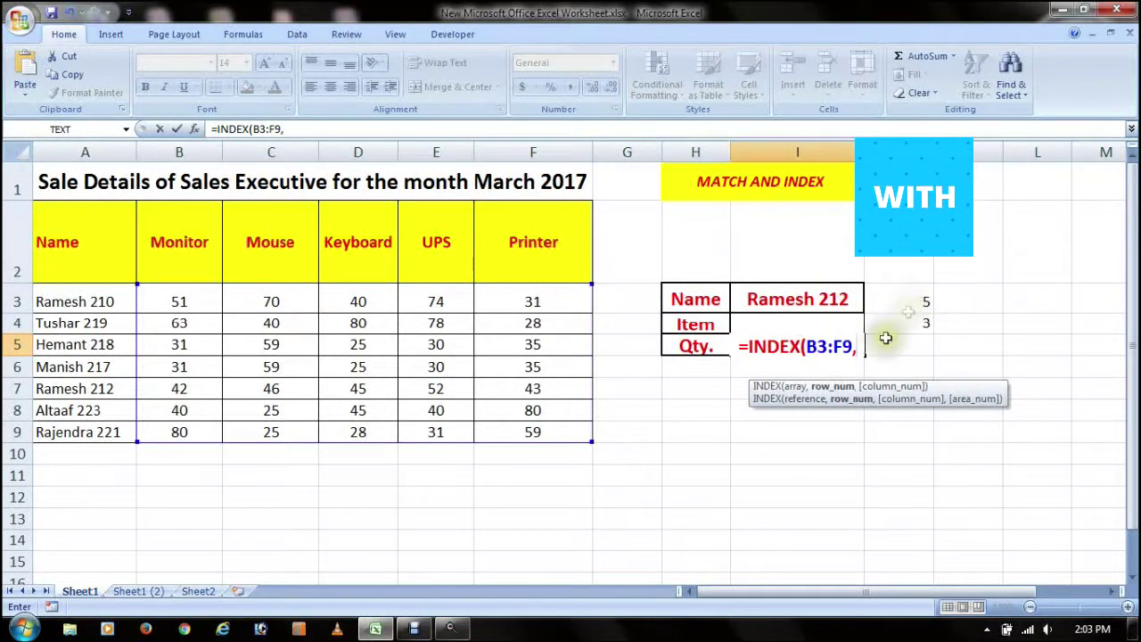
click(741, 346)
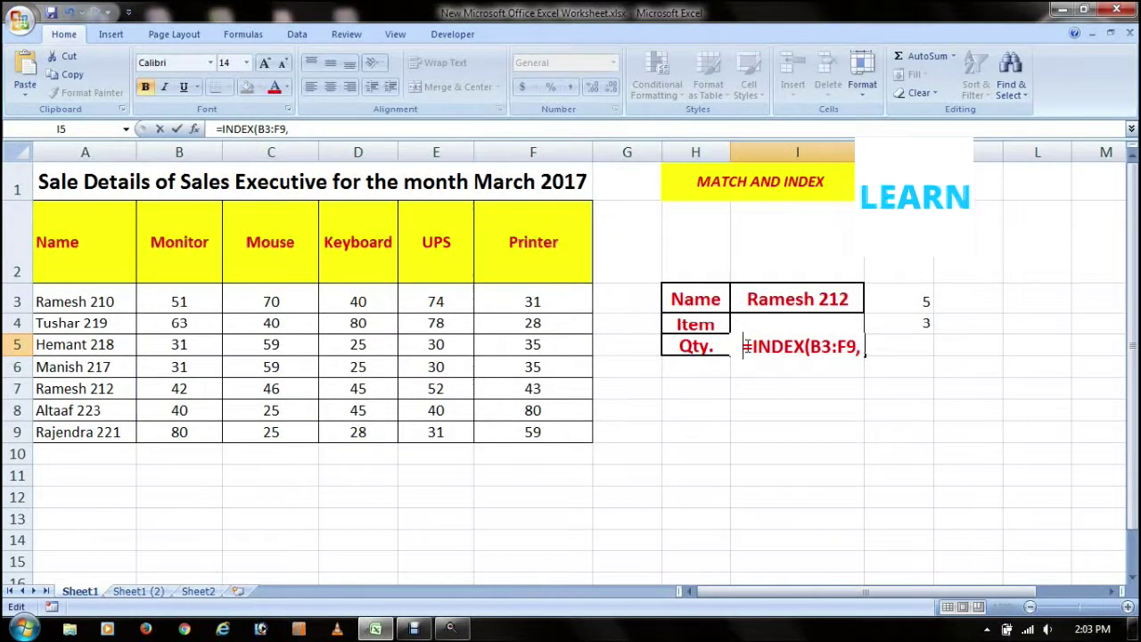
- Add J3's MATCH(I3,A3:A9,0) as the INDEX row argument in I5, followed by a comma
click(965, 294)
click(904, 300)
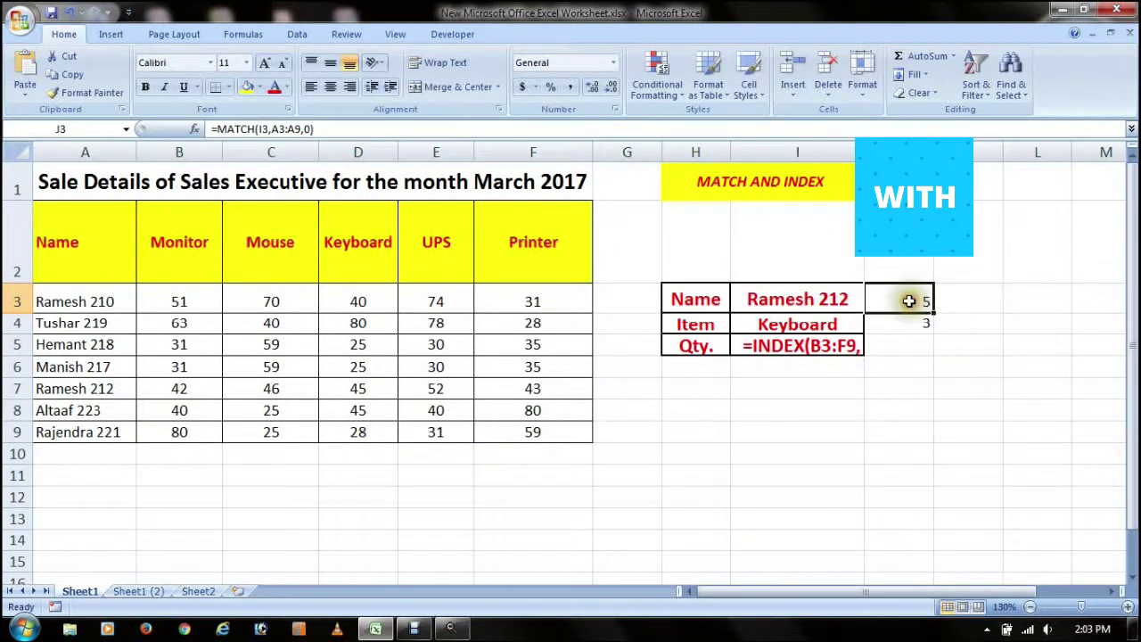
double_click(904, 301)
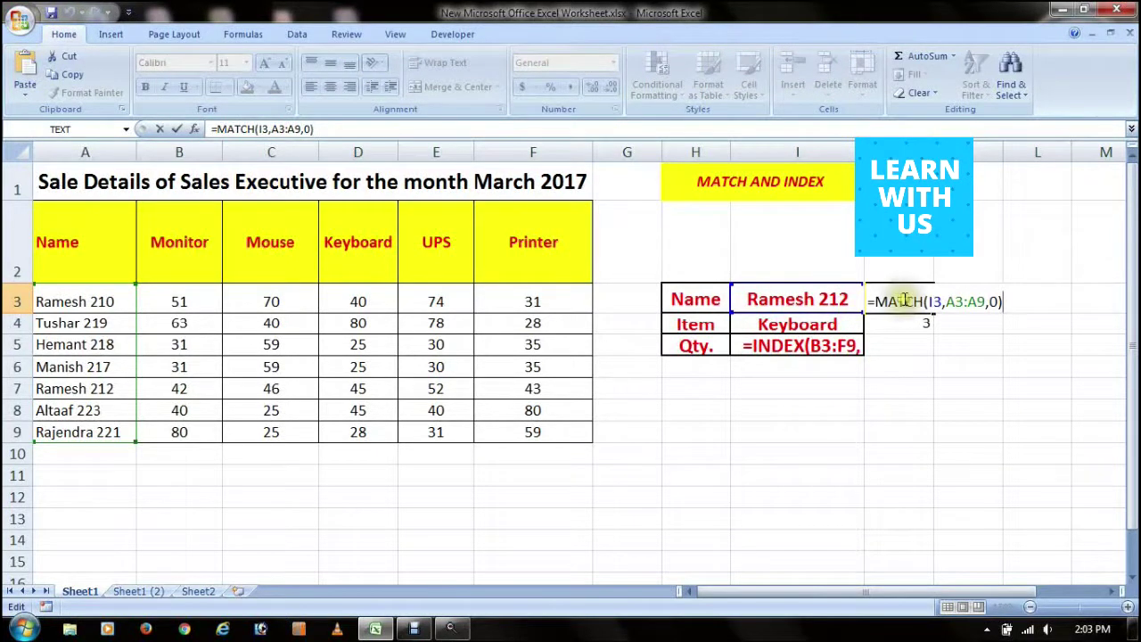
drag(875, 301, 1008, 306)
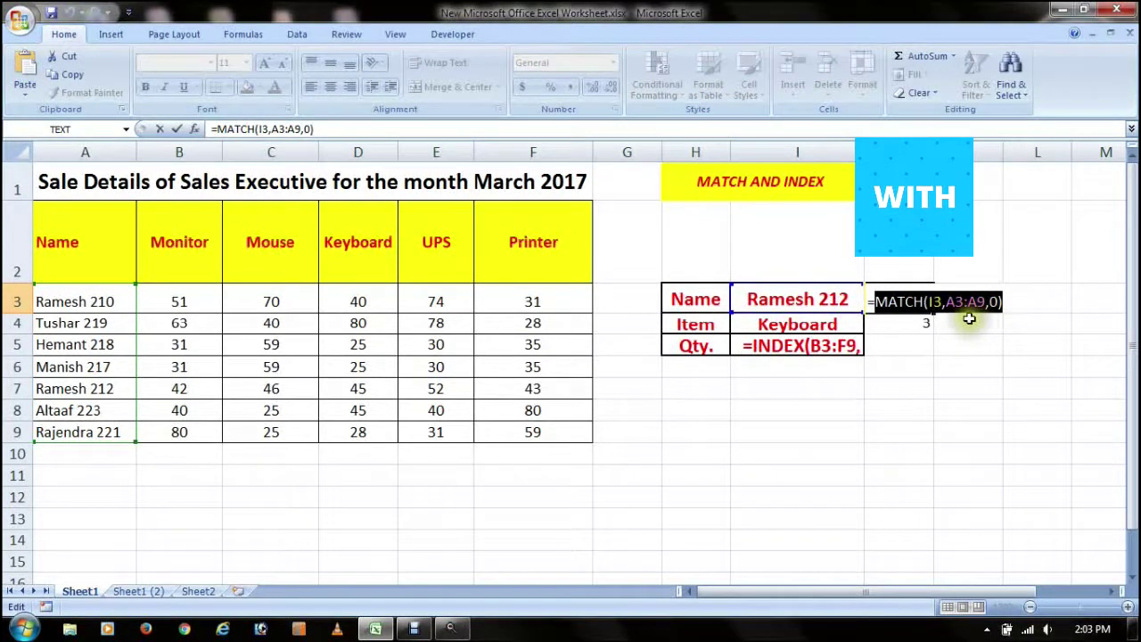
key(Escape)
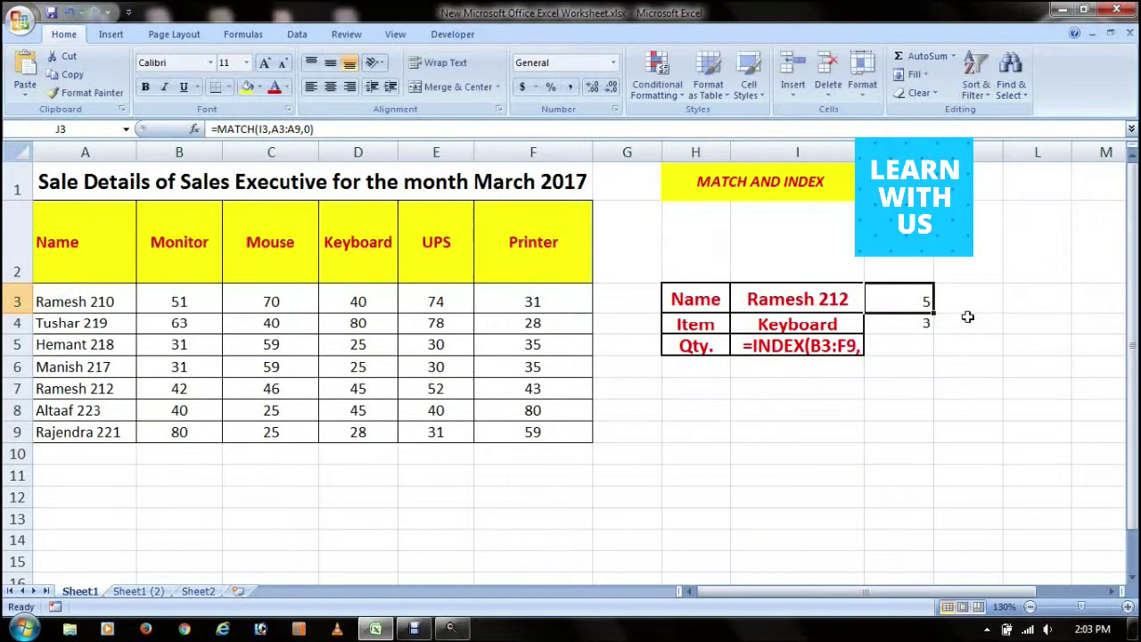
double_click(842, 346)
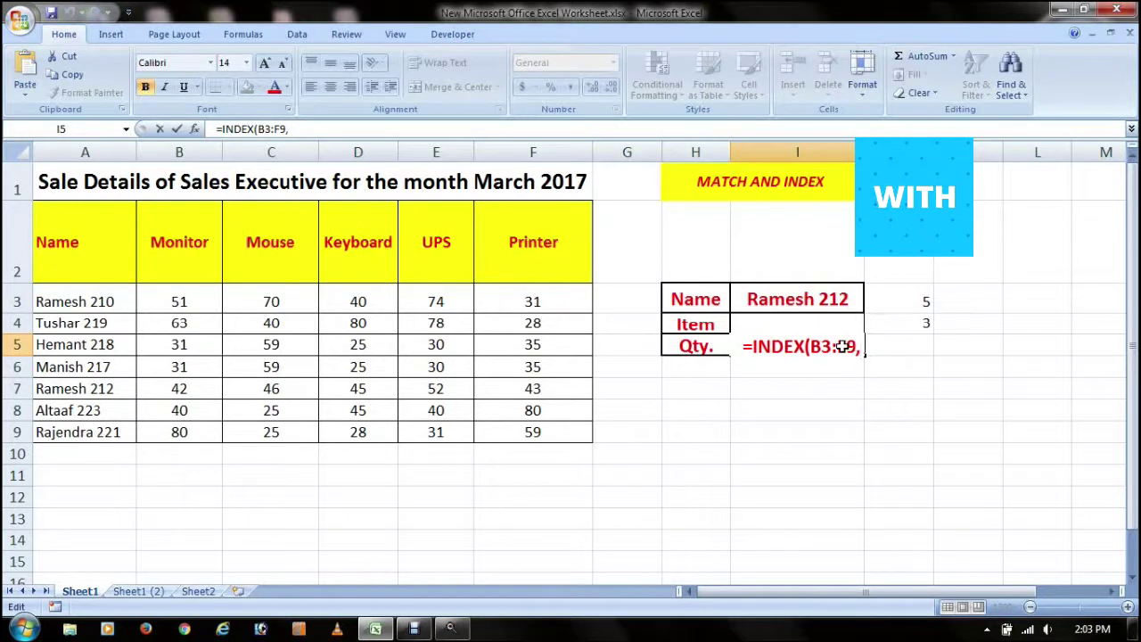
text(MATCH(I3,A3:A9,0))
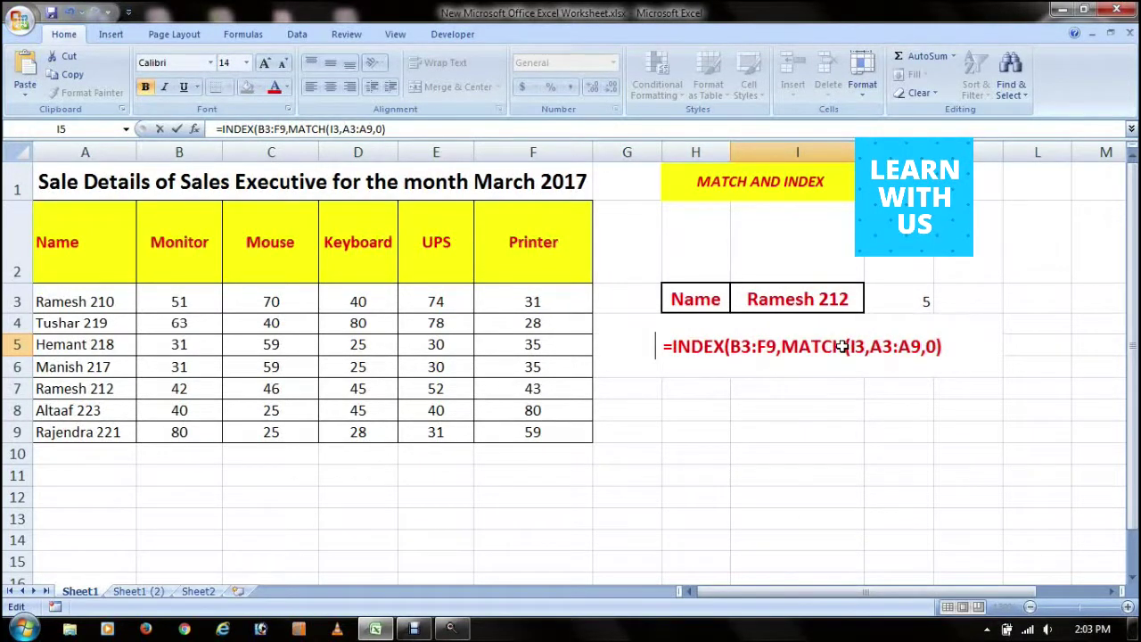
click(842, 346)
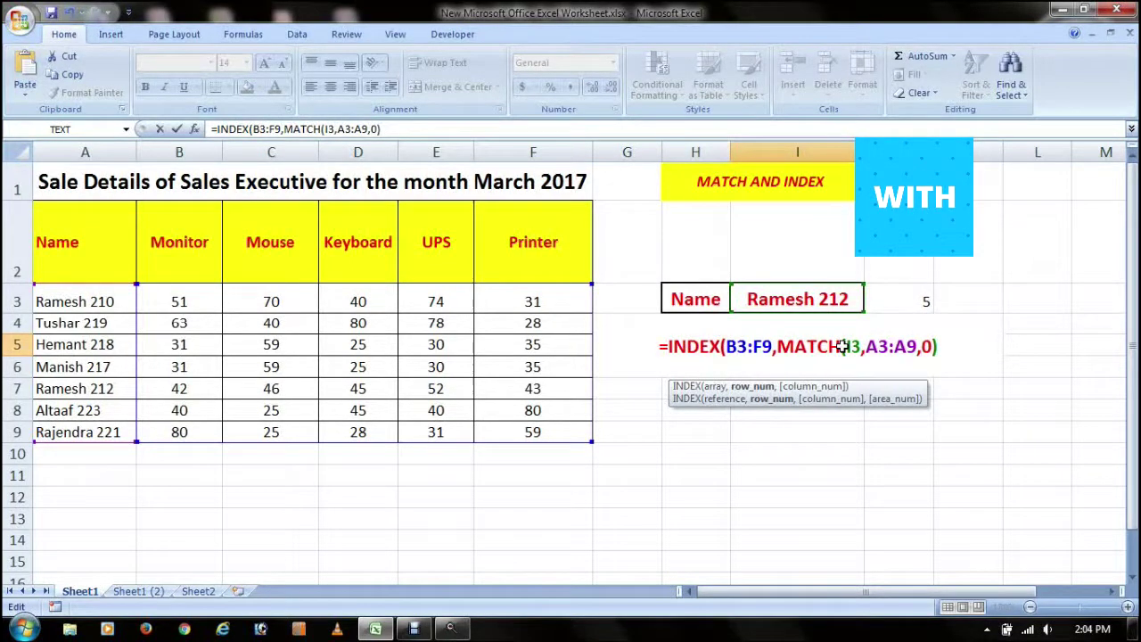
text(,)
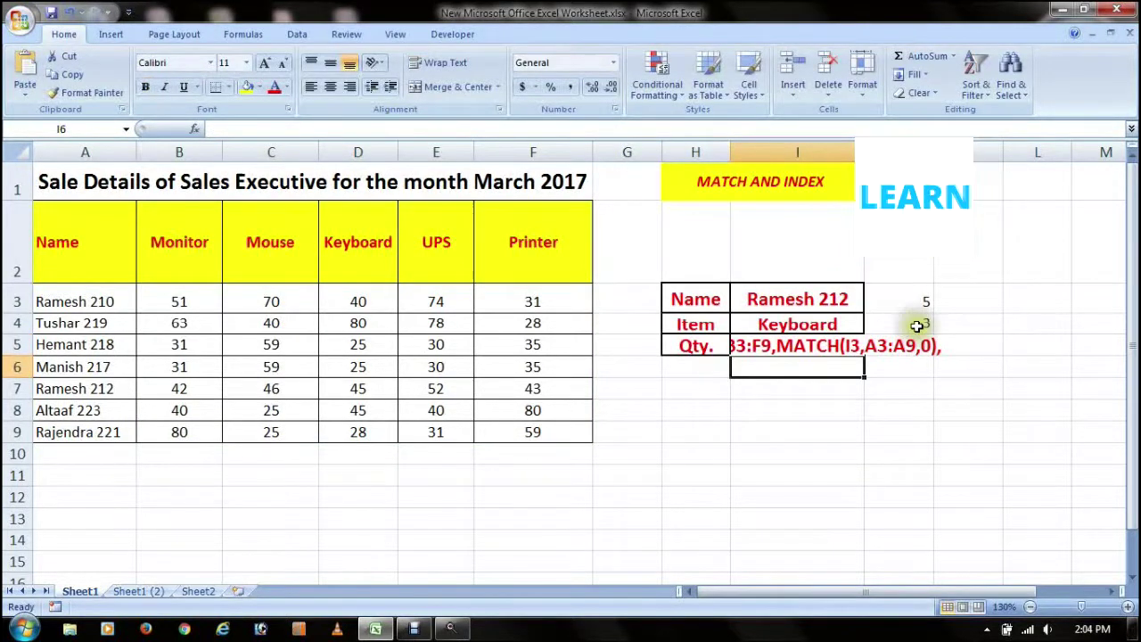
- Append J4's MATCH(I4,B2:F2,0) as the column argument and accept the parenthesis fix, returning 45
click(916, 326)
double_click(917, 326)
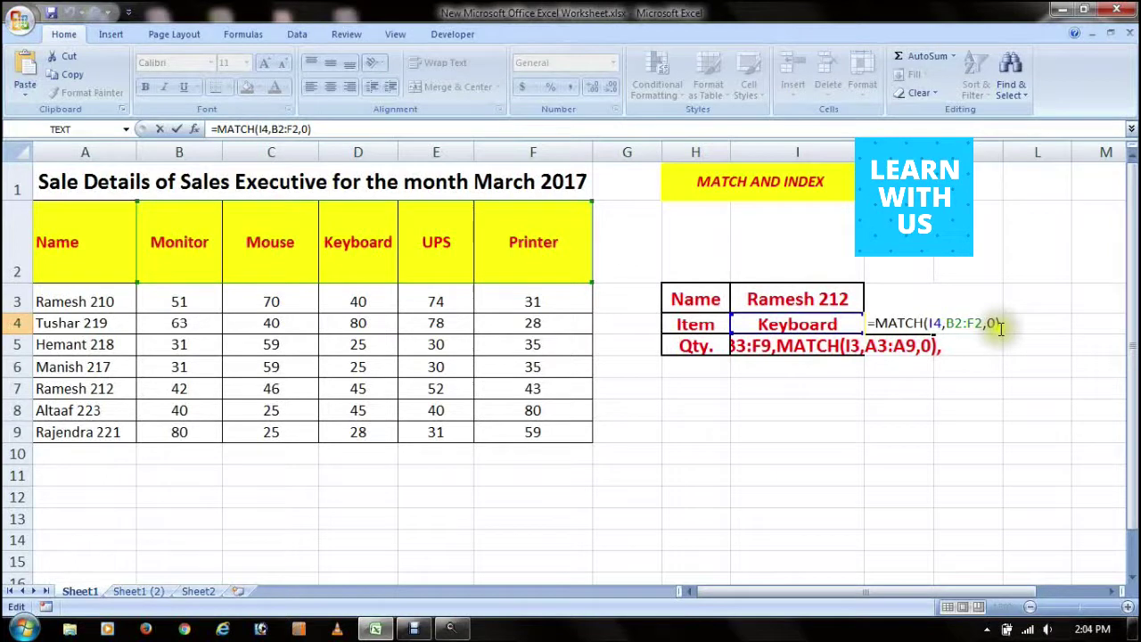
key(shift+Home)
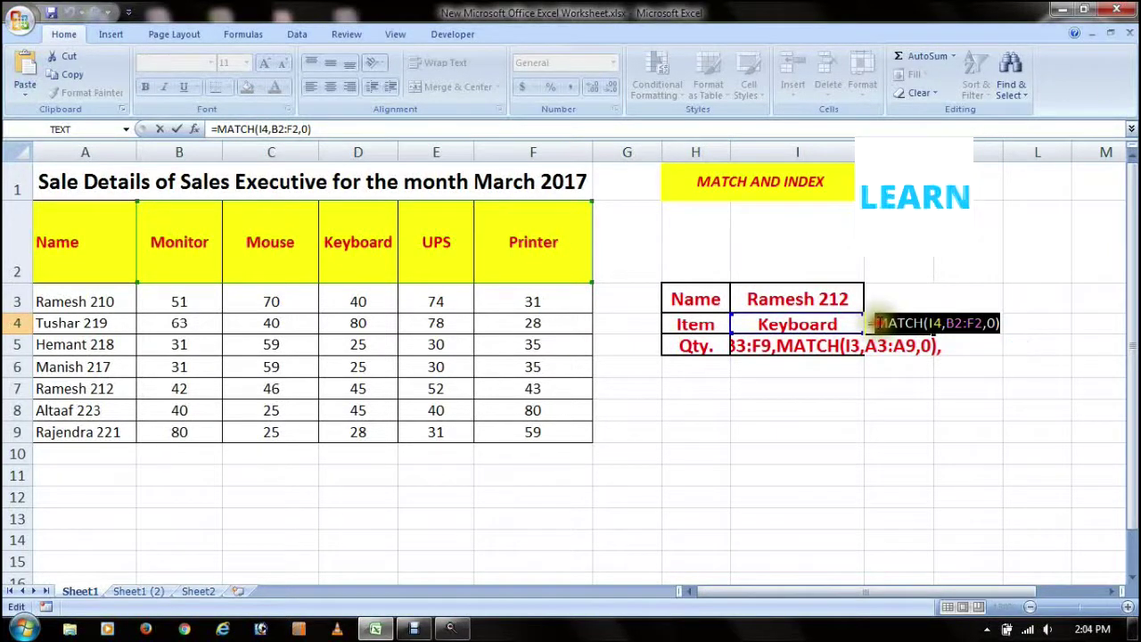
key(Escape)
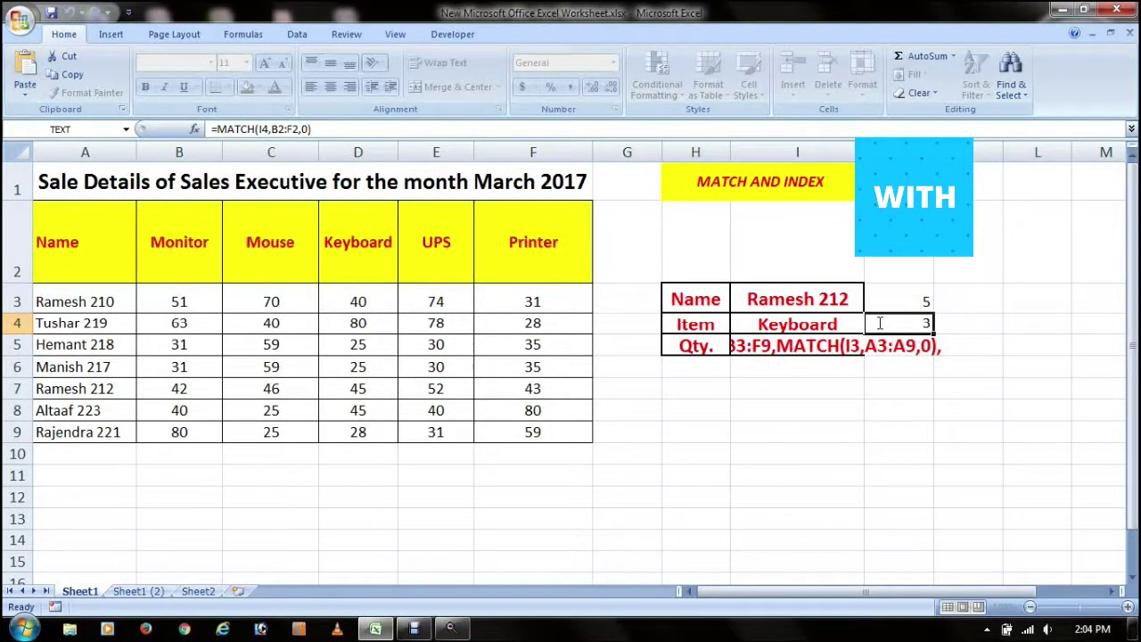
click(858, 349)
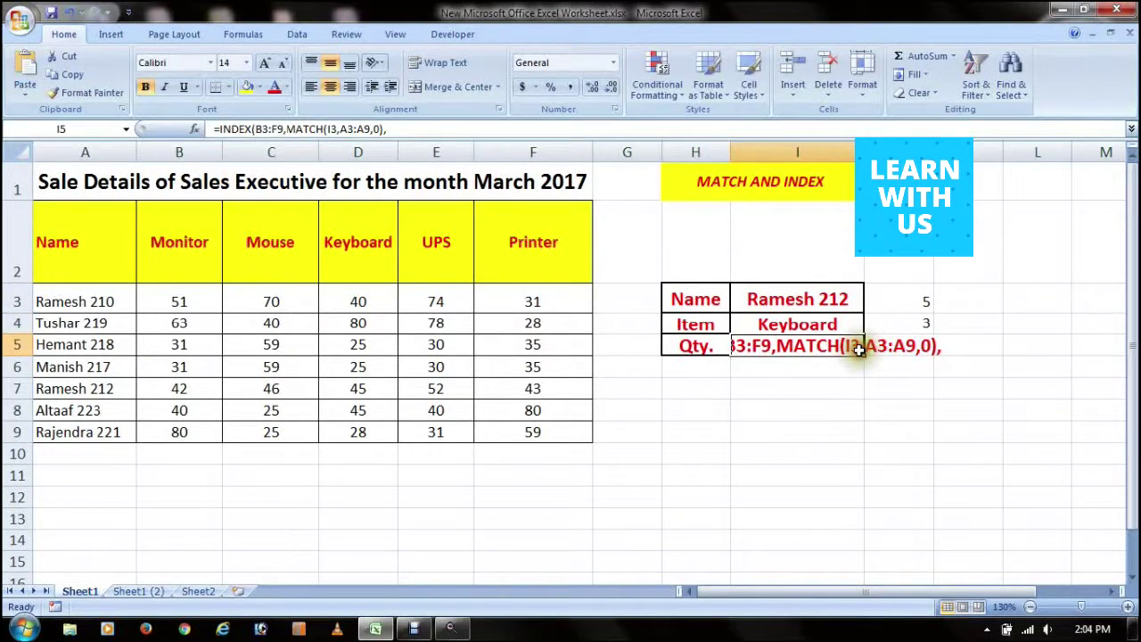
key(F2)
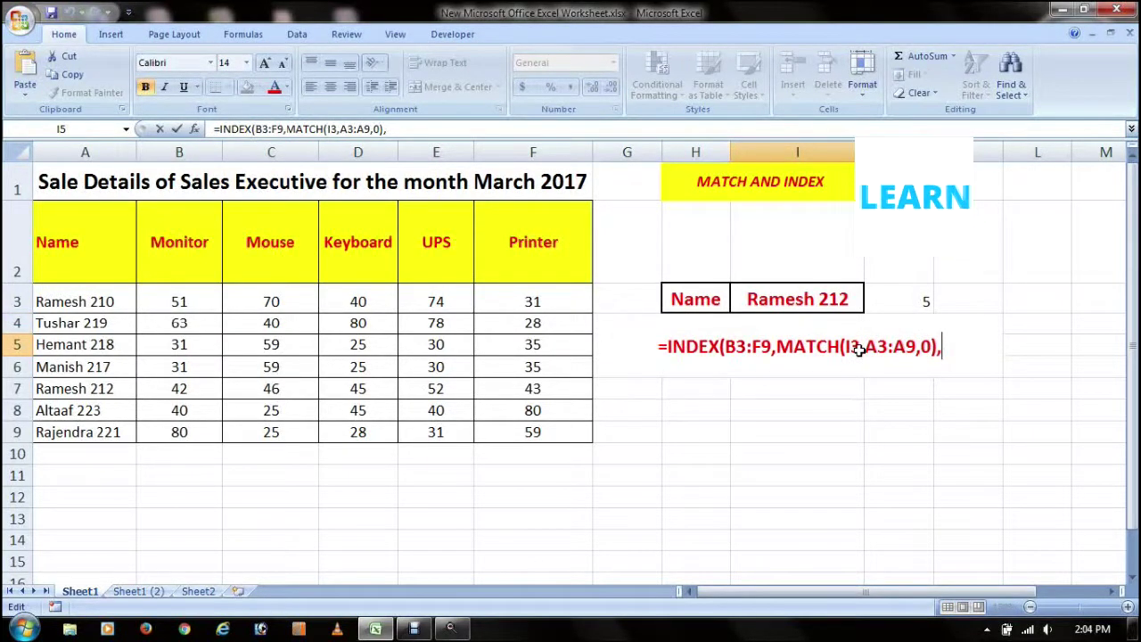
text(MATCH(I4,B2:F2,0))
key(F2)
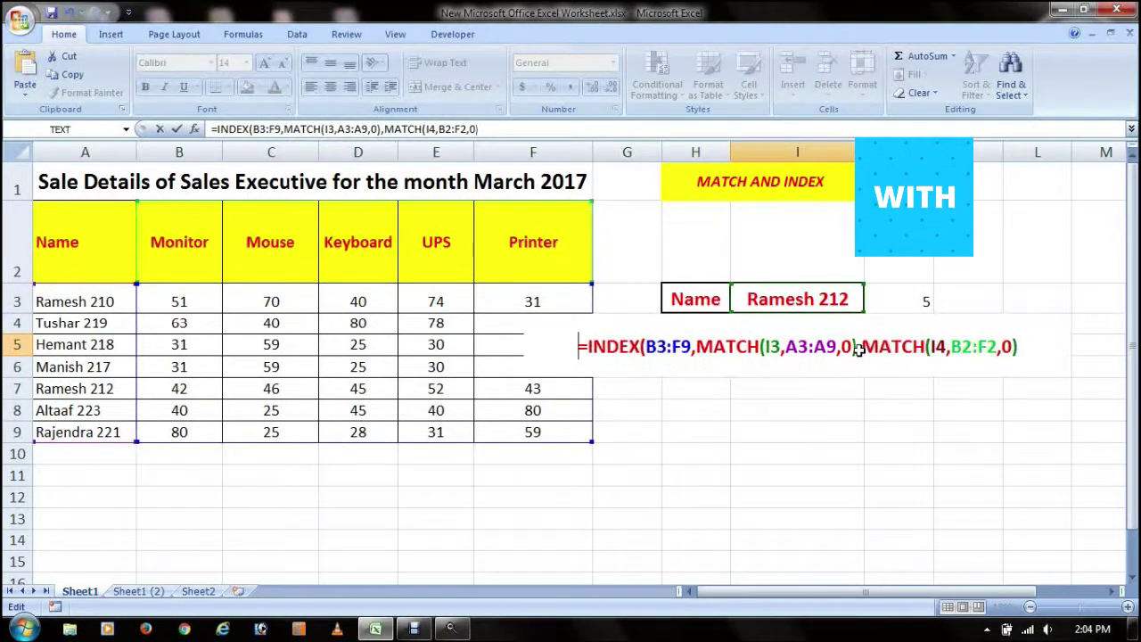
key(Return)
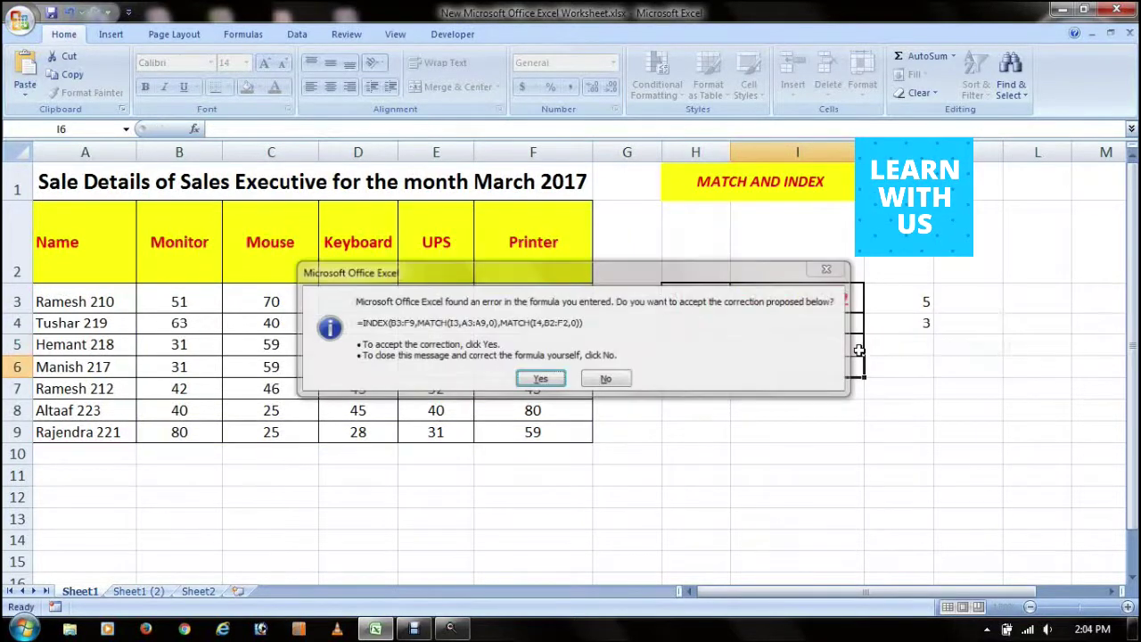
key(Return)
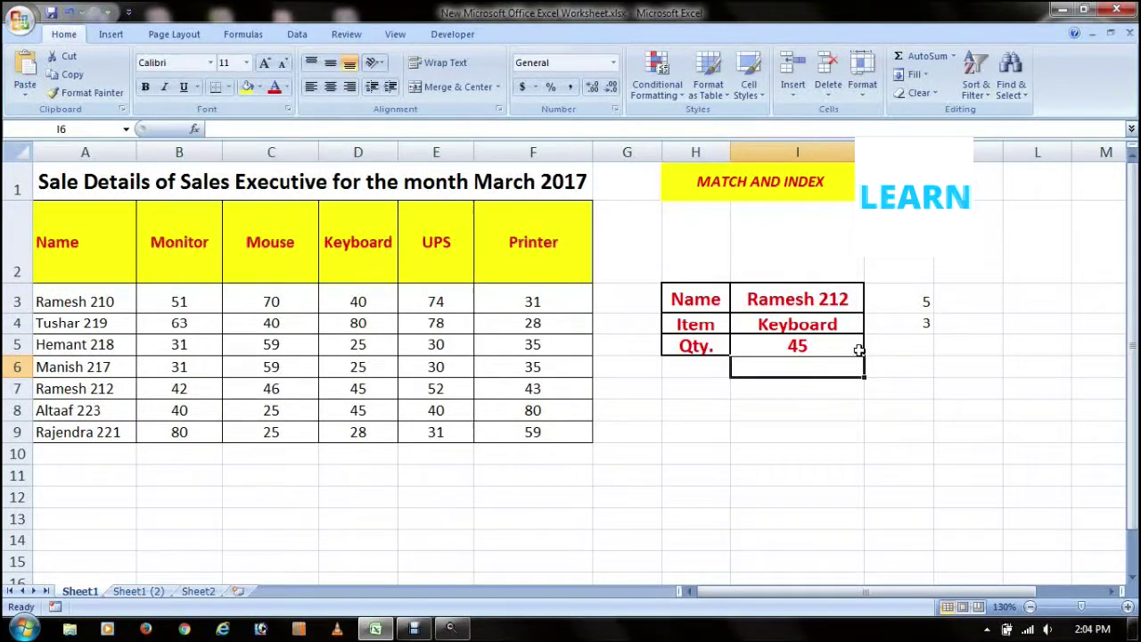
- Review the Name, Item and Qty cells I3 to I5
click(859, 350)
click(833, 297)
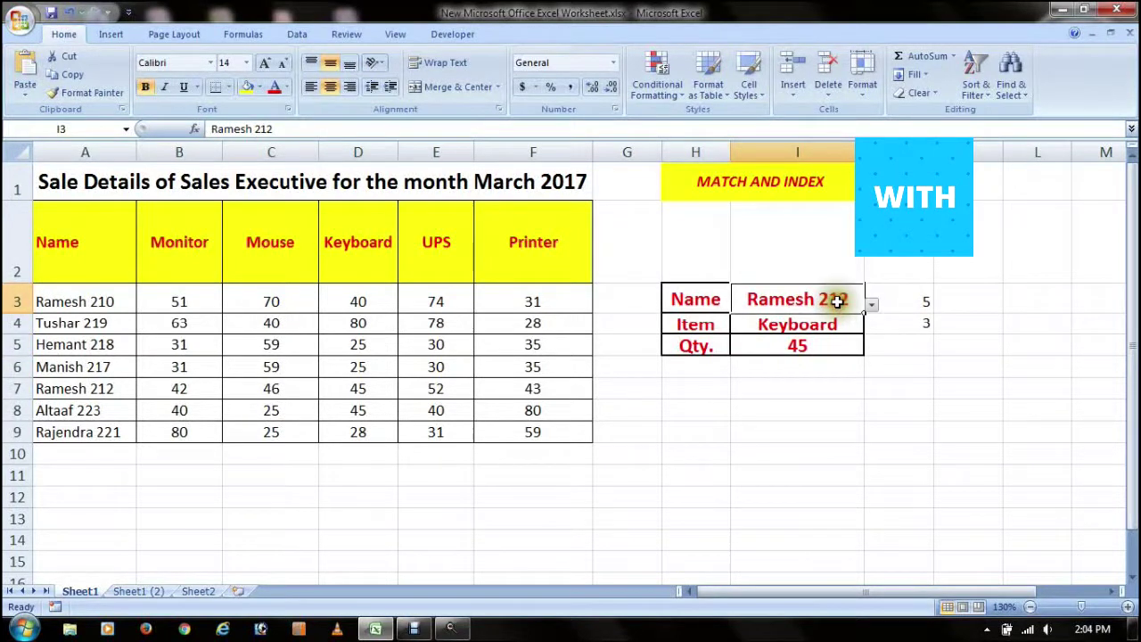
click(838, 324)
click(821, 347)
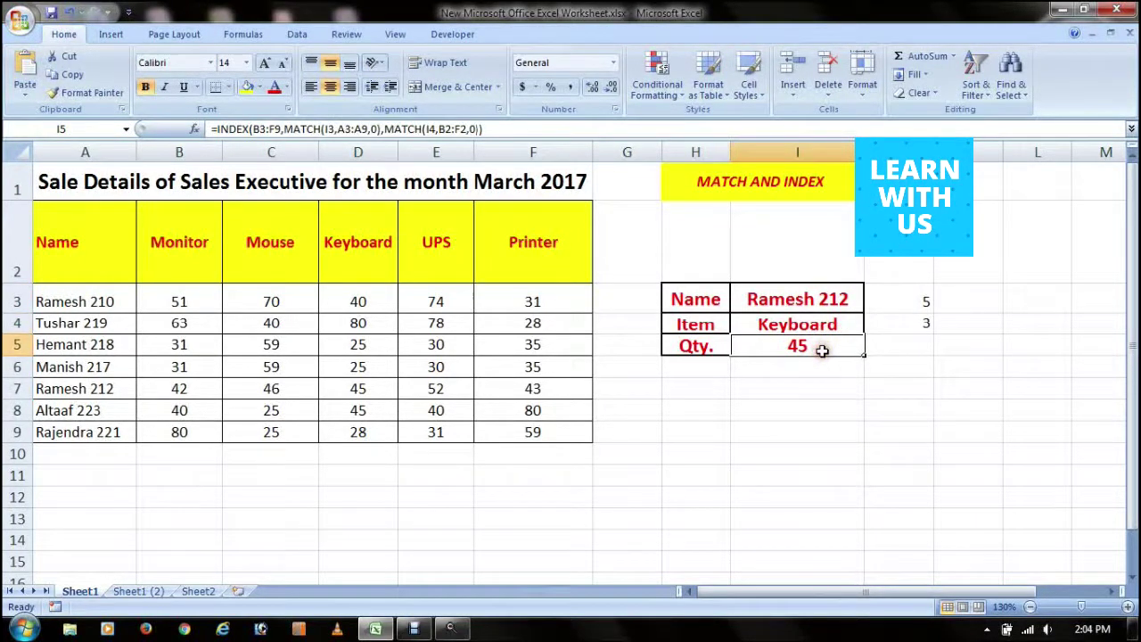
- Fill D7, the chosen salesperson's Keyboard figure of 45, yellow
click(115, 389)
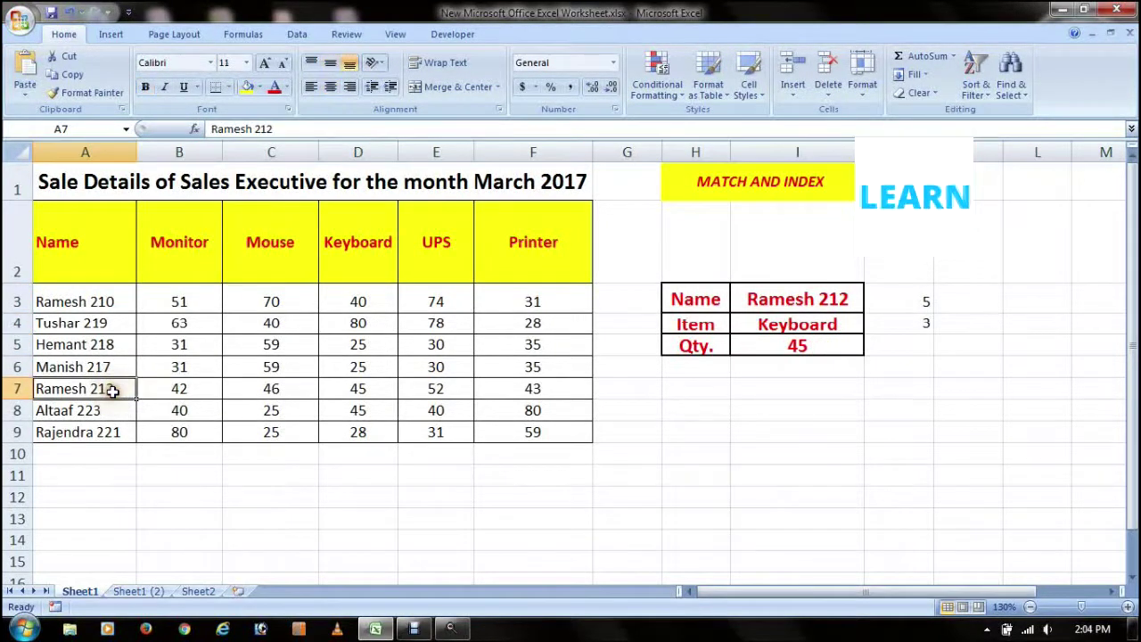
click(375, 236)
click(357, 385)
click(247, 87)
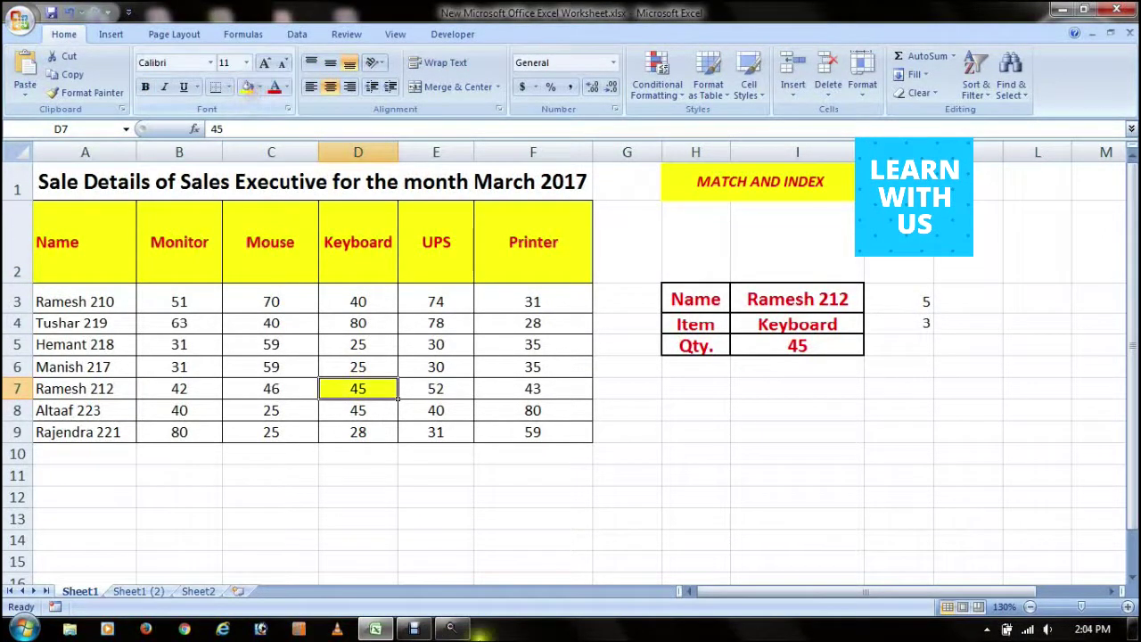
click(677, 463)
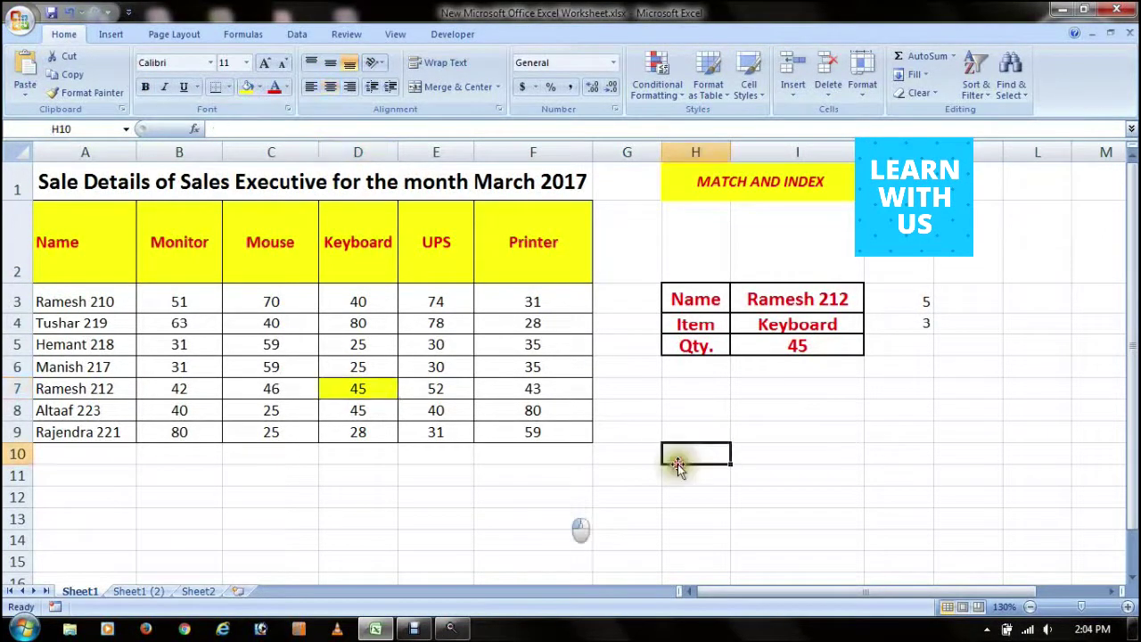
click(854, 302)
- Set the Name to the row-5 salesperson and the Item to Printer, so Qty shows 35
click(871, 304)
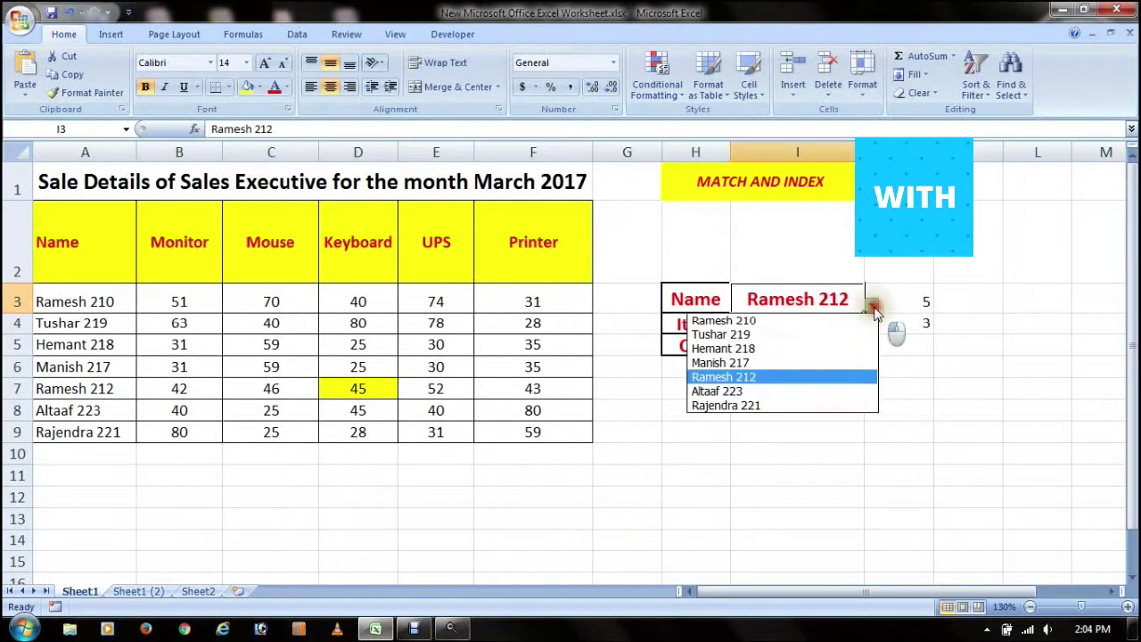
click(749, 349)
click(797, 327)
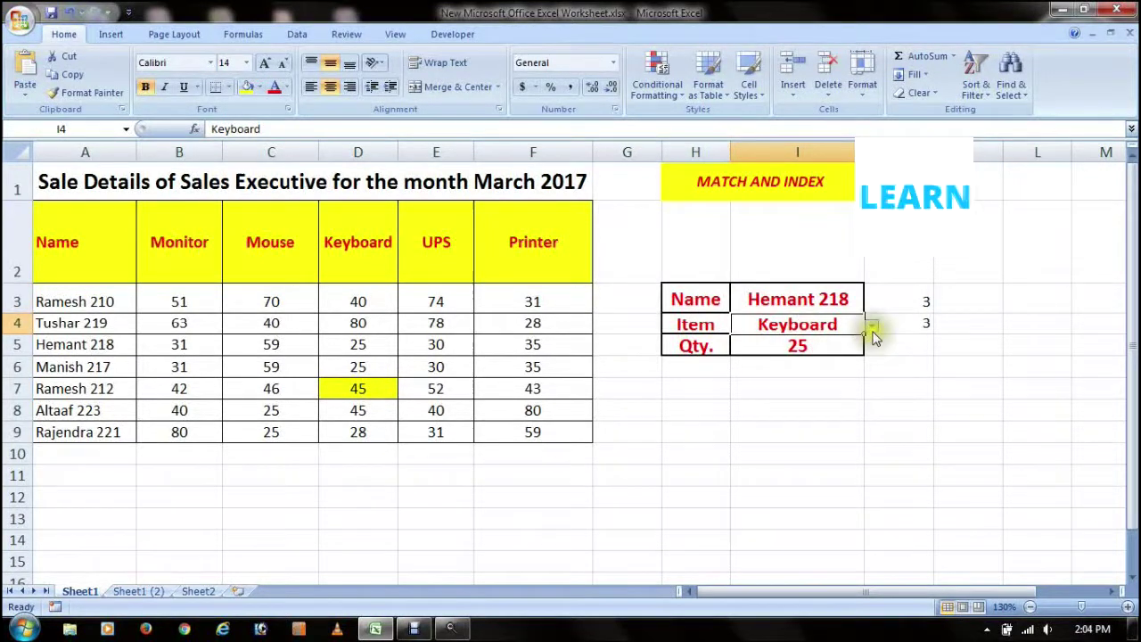
click(872, 329)
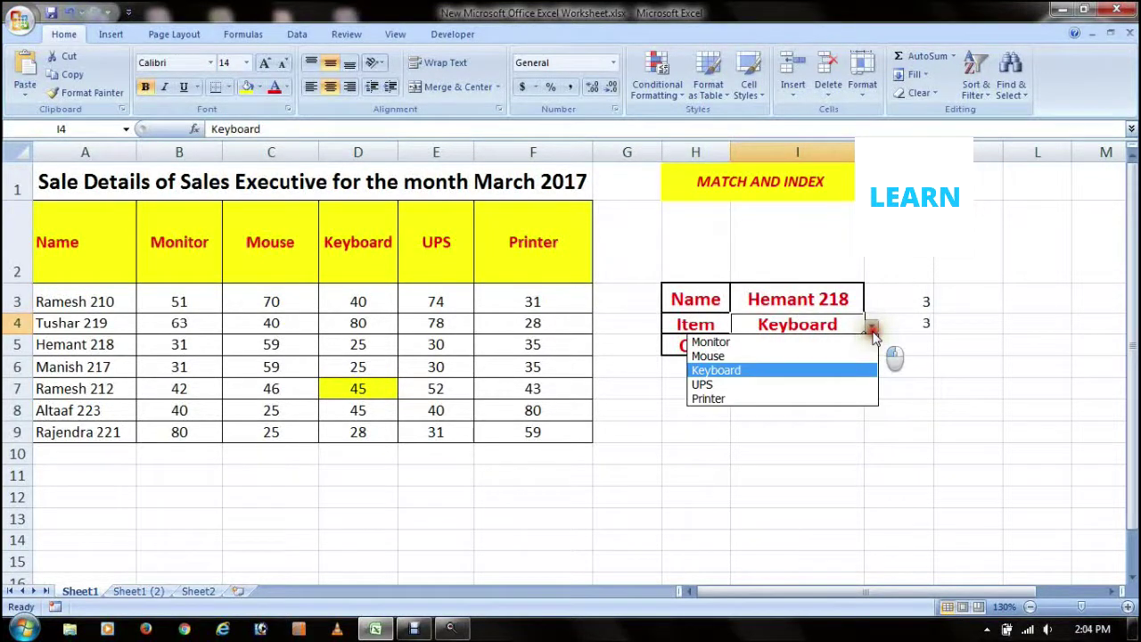
click(746, 398)
click(811, 353)
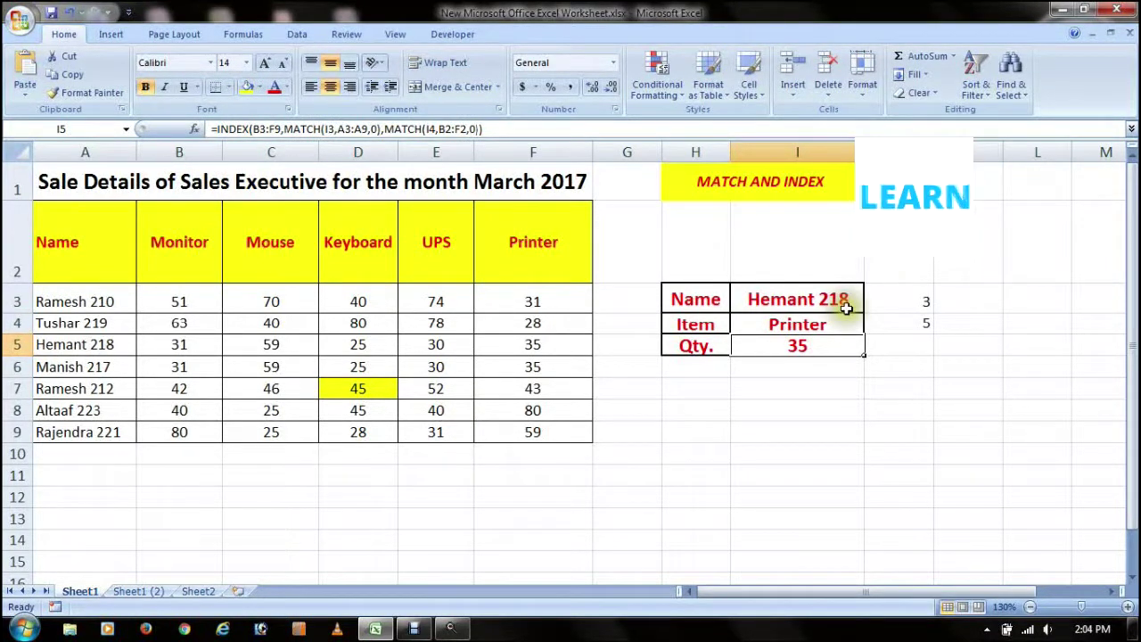
- Fill F5, that salesperson's Printer figure of 35, yellow
click(87, 347)
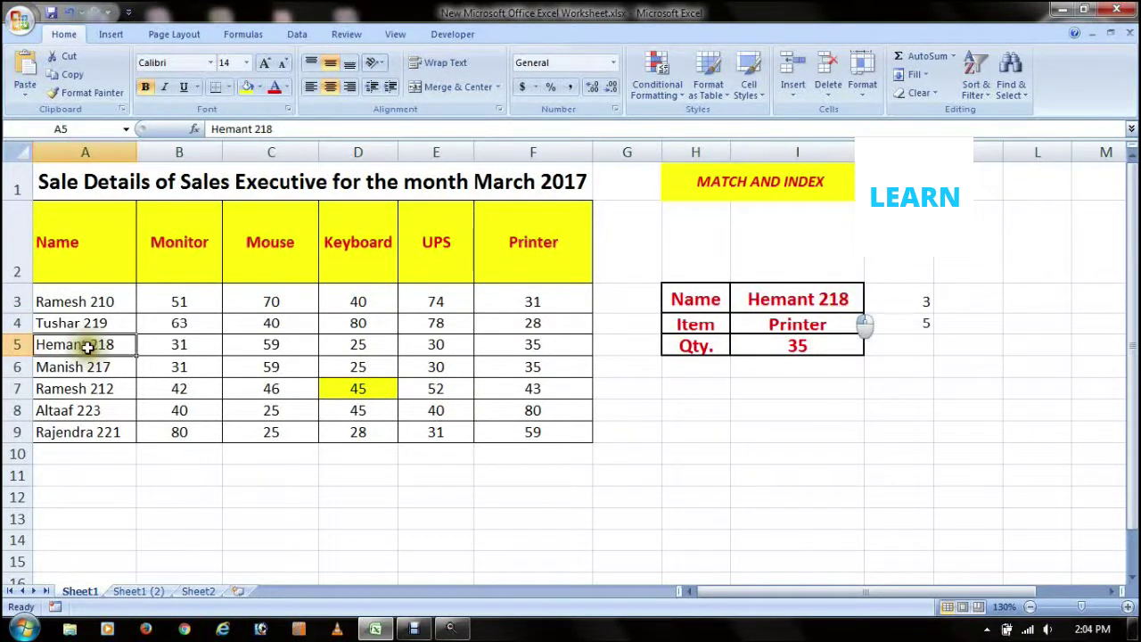
click(512, 348)
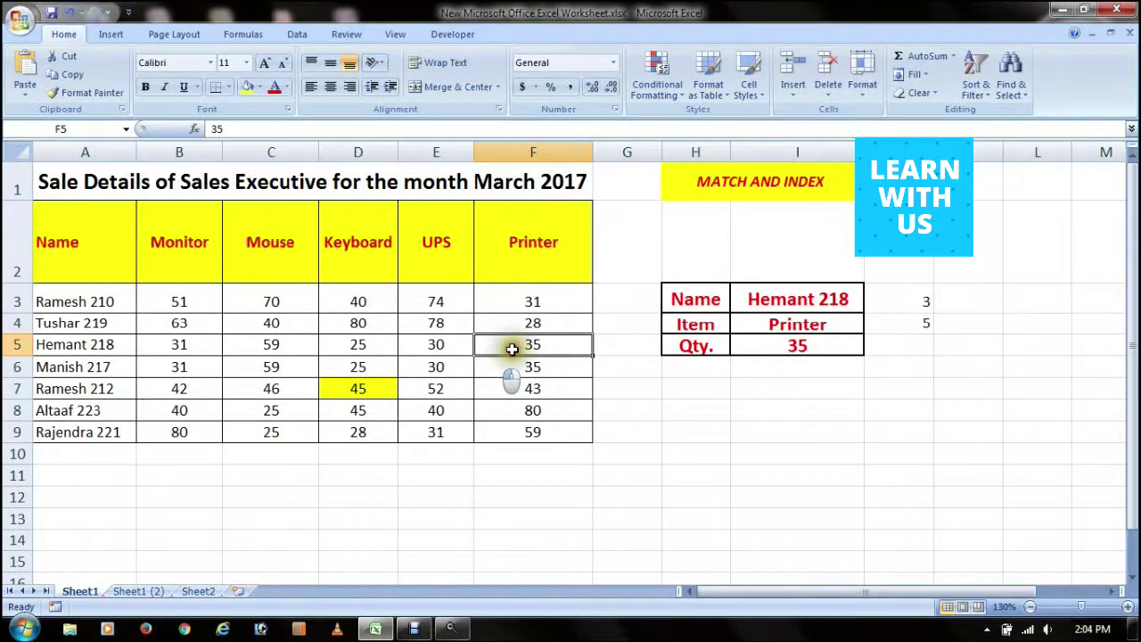
click(254, 93)
click(796, 348)
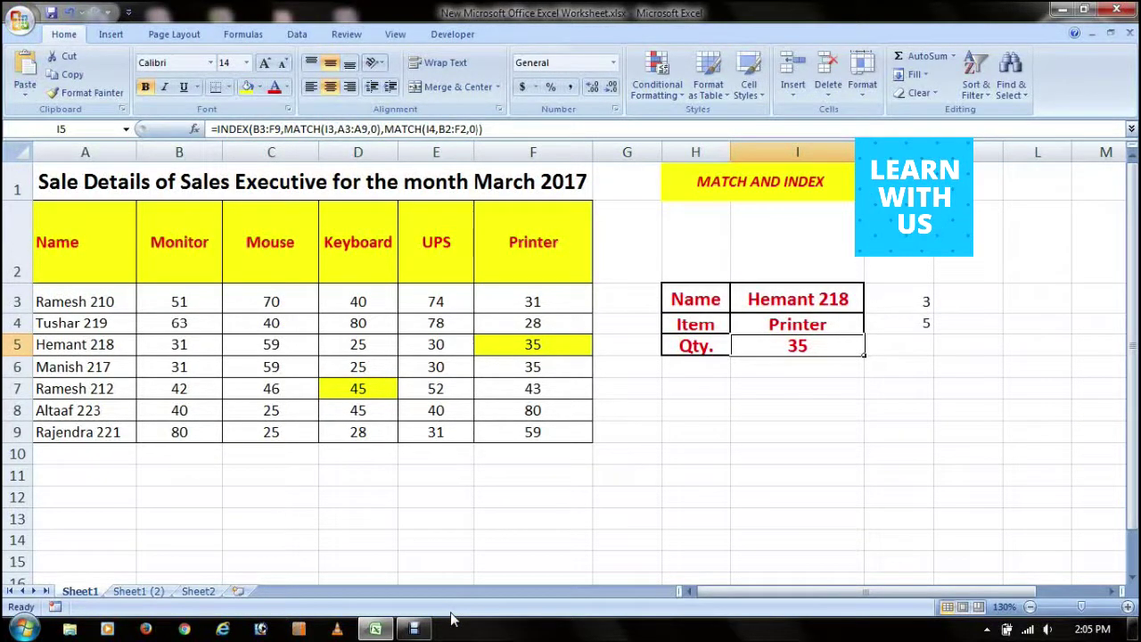
mouse_move(67, 173)
mouse_down()
mouse_move(163, 343)
mouse_move(194, 443)
mouse_up()
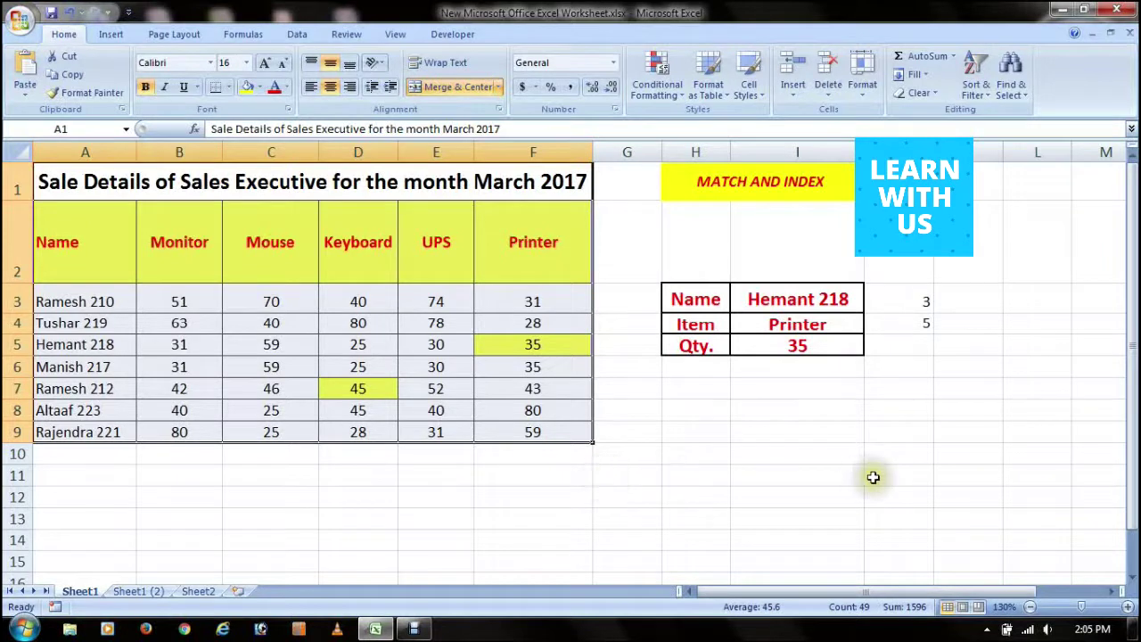
drag(797, 519, 25, 152)
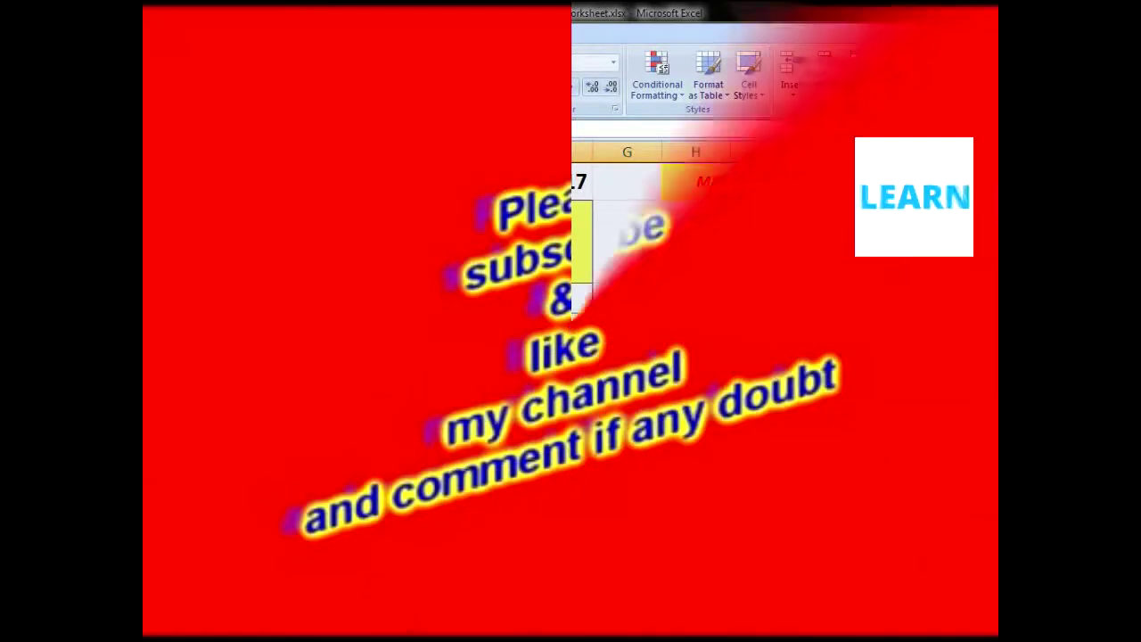